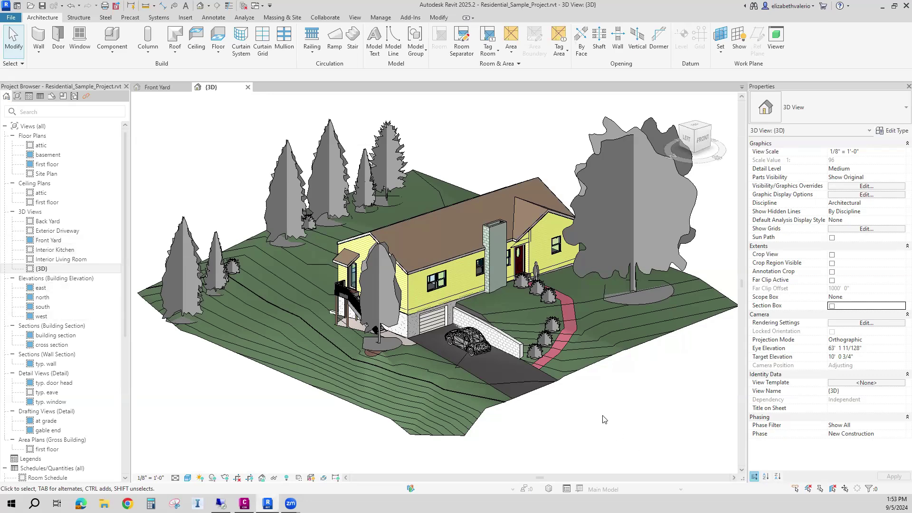
pyautogui.keyDown('shift'); pyautogui.moveTo(547, 426); pyautogui.dragTo(323, 428, button='middle'); pyautogui.keyUp('shift')
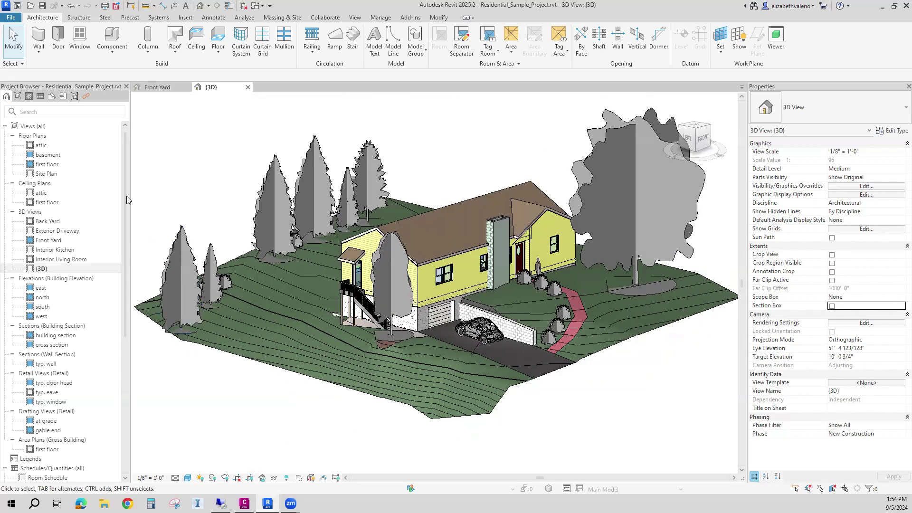
pyautogui.click(354, 18)
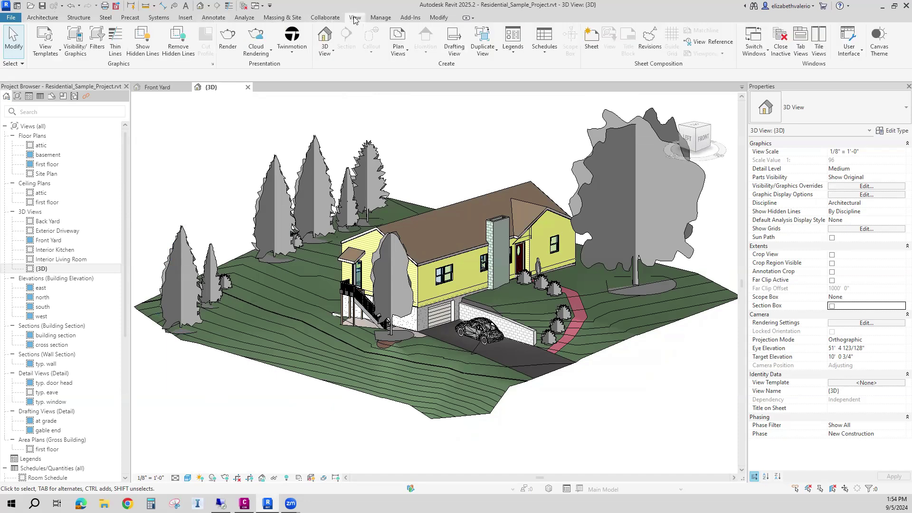
pyautogui.click(550, 56)
# - Create a new building-component schedule for the Windows category in the New Construction phase
pyautogui.moveTo(124, 195); pyautogui.dragTo(127, 328)
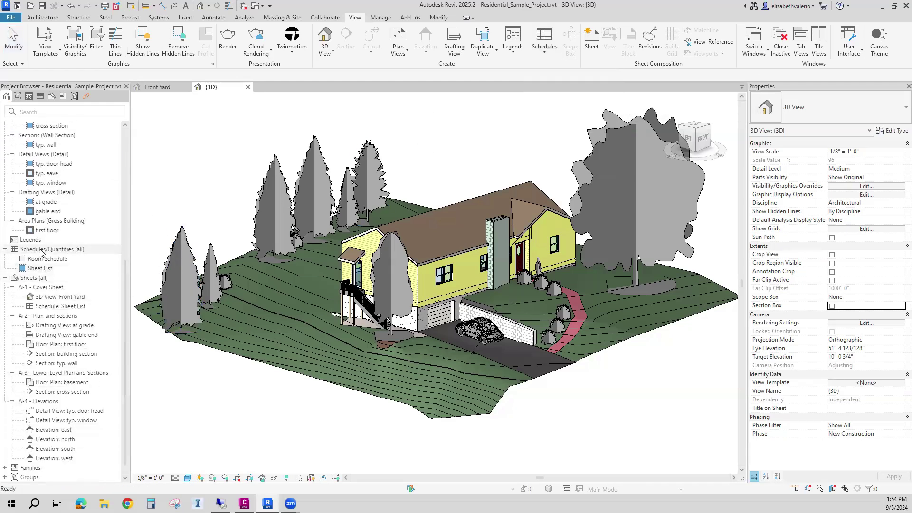
pyautogui.click(41, 250)
pyautogui.rightClick(41, 250)
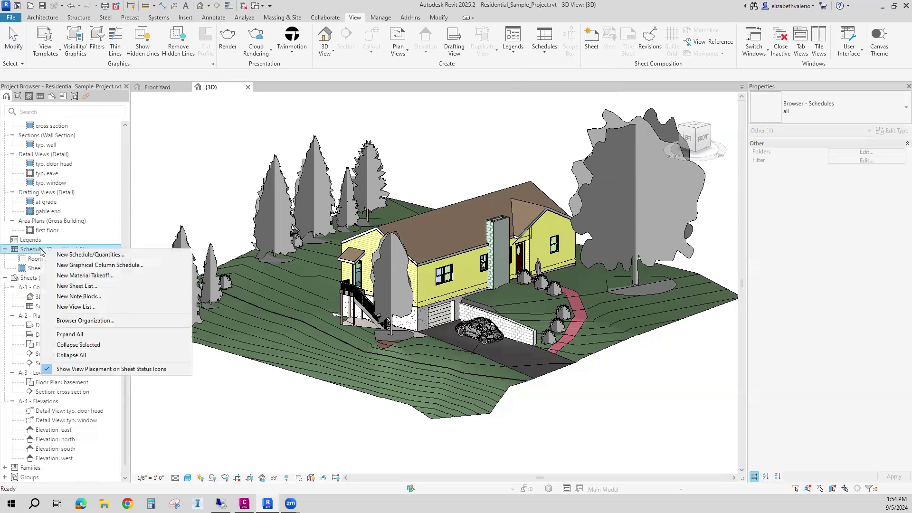
pyautogui.click(90, 255)
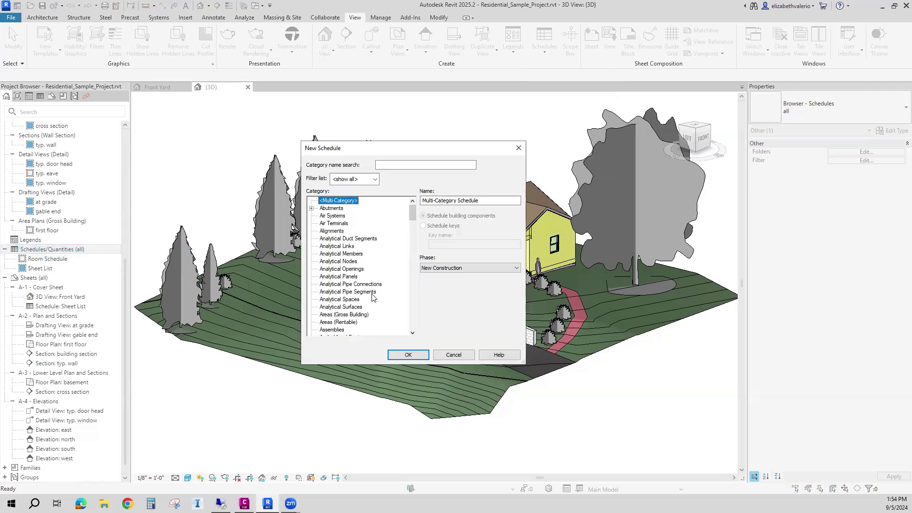
pyautogui.click(413, 227)
pyautogui.moveTo(414, 227); pyautogui.dragTo(417, 326)
pyautogui.click(331, 324)
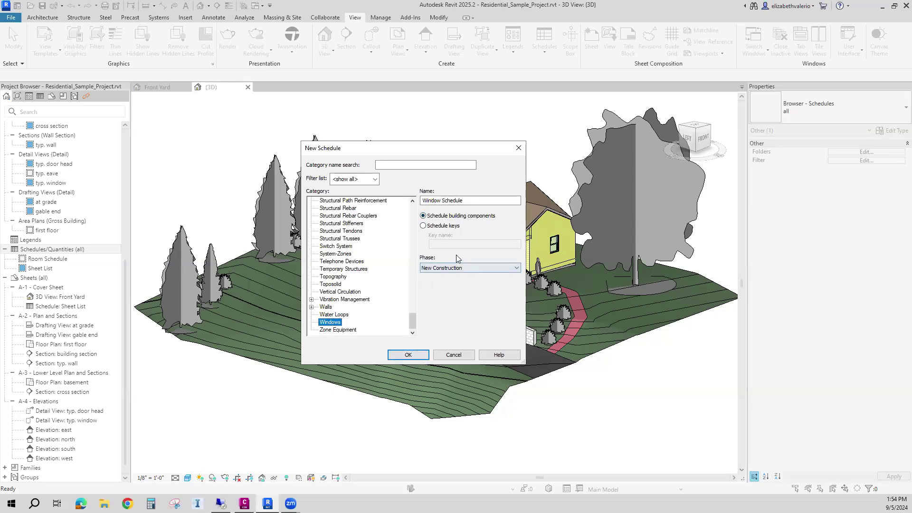
pyautogui.click(408, 354)
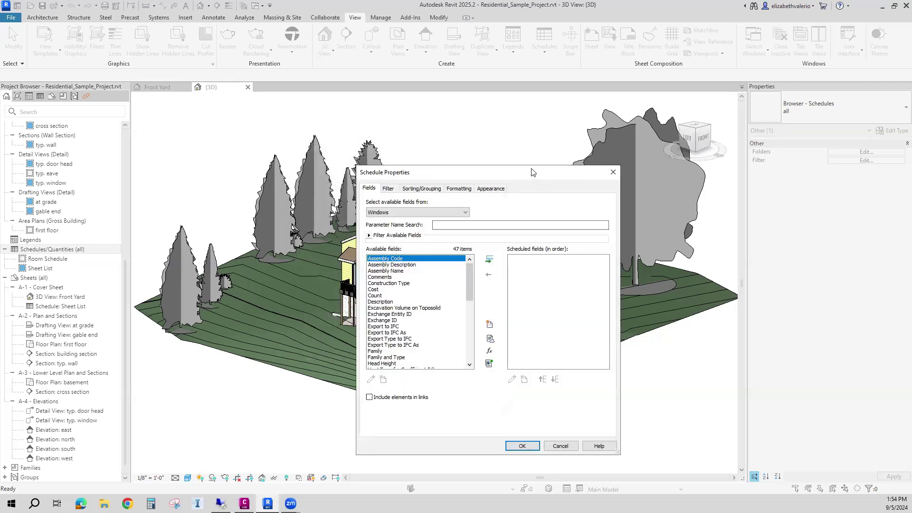
# - Add the Type Mark and Width fields to the window schedule, in that order
pyautogui.moveTo(532, 172); pyautogui.dragTo(464, 153)
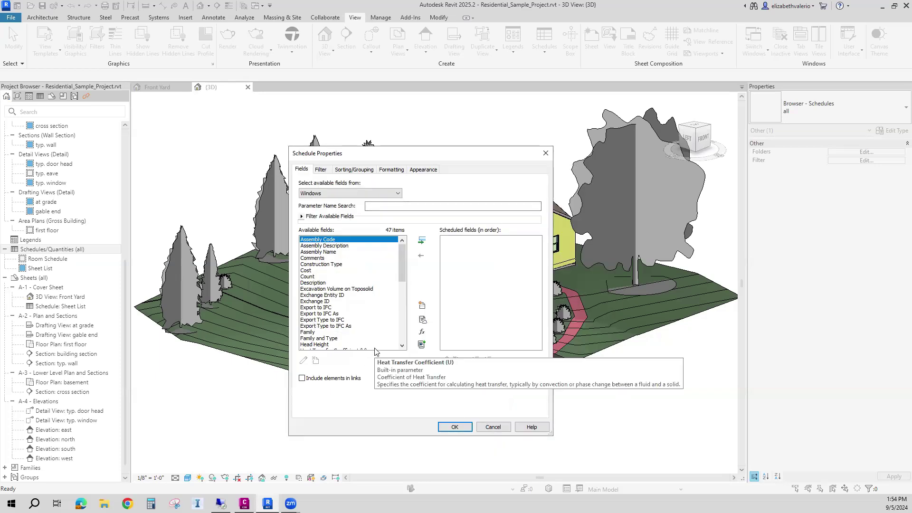
pyautogui.moveTo(404, 262); pyautogui.dragTo(406, 329)
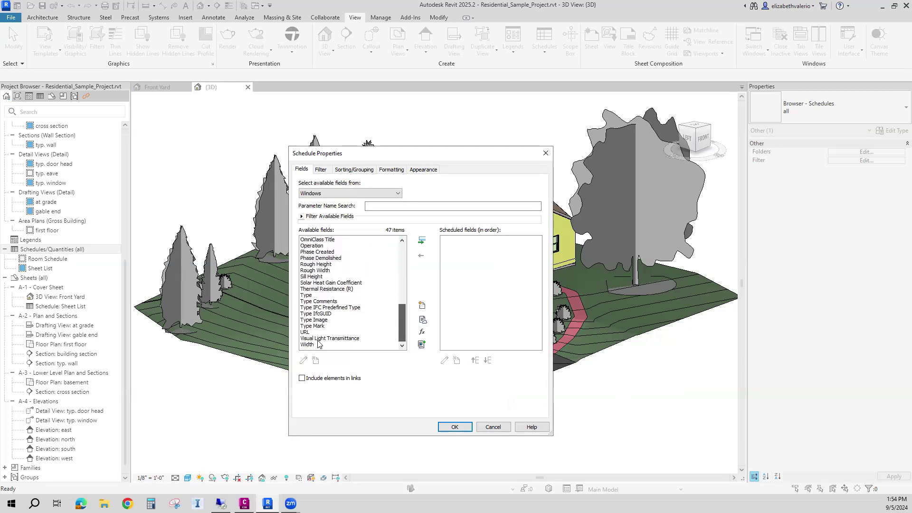
pyautogui.click(315, 325)
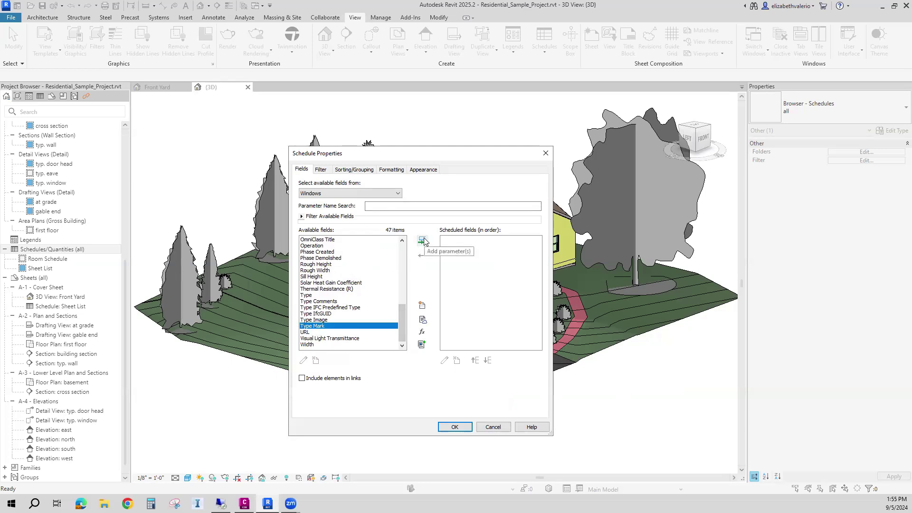
pyautogui.click(422, 240)
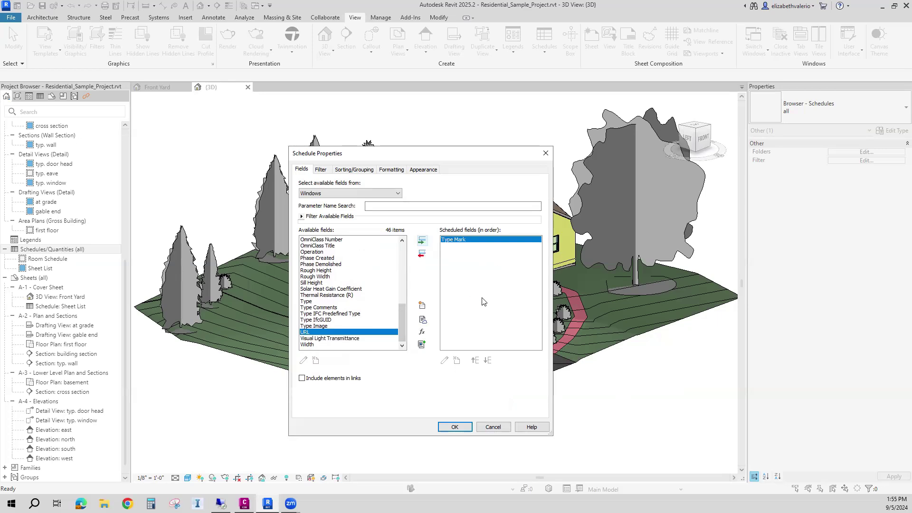
pyautogui.moveTo(402, 323)
pyautogui.mouseDown()
pyautogui.moveTo(400, 301)
pyautogui.moveTo(402, 313)
pyautogui.mouseUp()
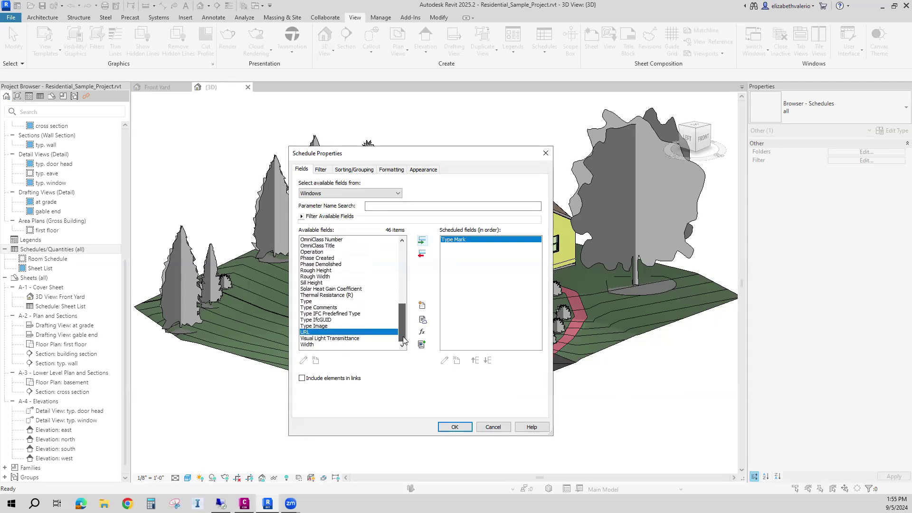
pyautogui.click(315, 345)
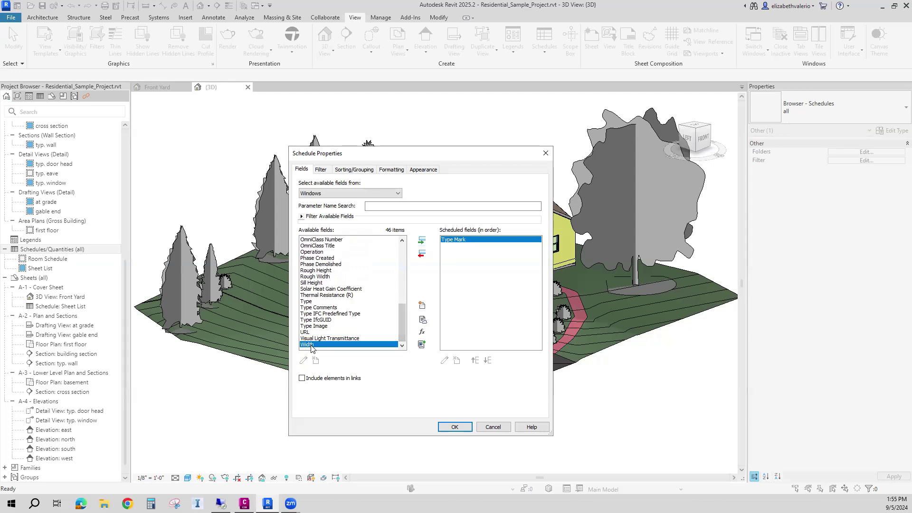
pyautogui.click(422, 241)
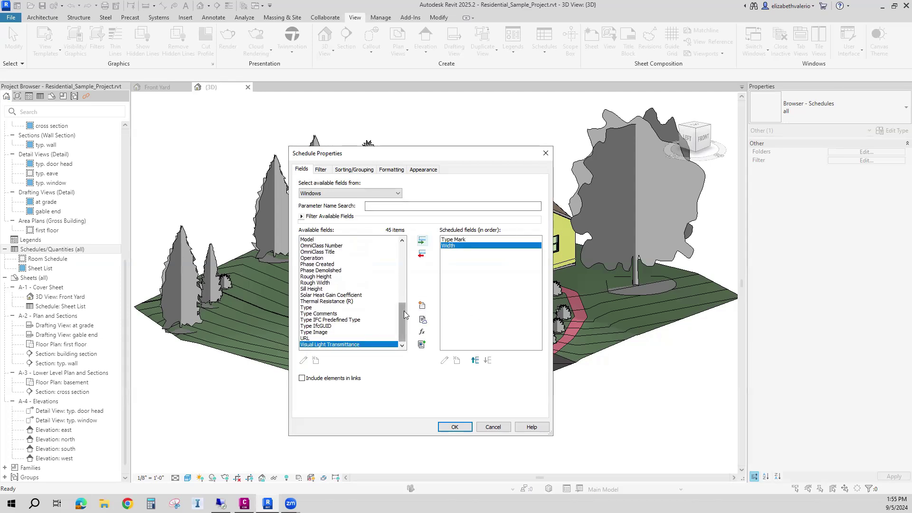
# - Add the Height and Head Height fields to the window schedule after Width
pyautogui.moveTo(404, 310); pyautogui.dragTo(401, 278)
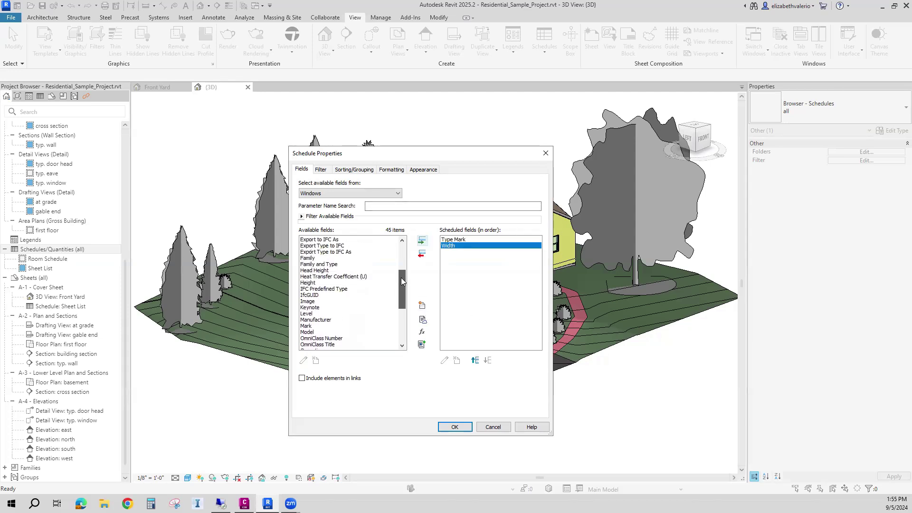
pyautogui.click(313, 282)
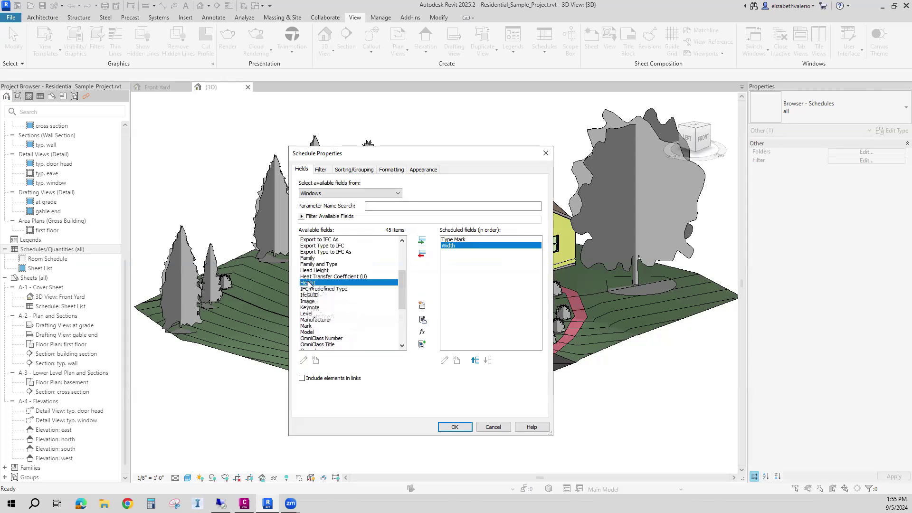
pyautogui.click(423, 242)
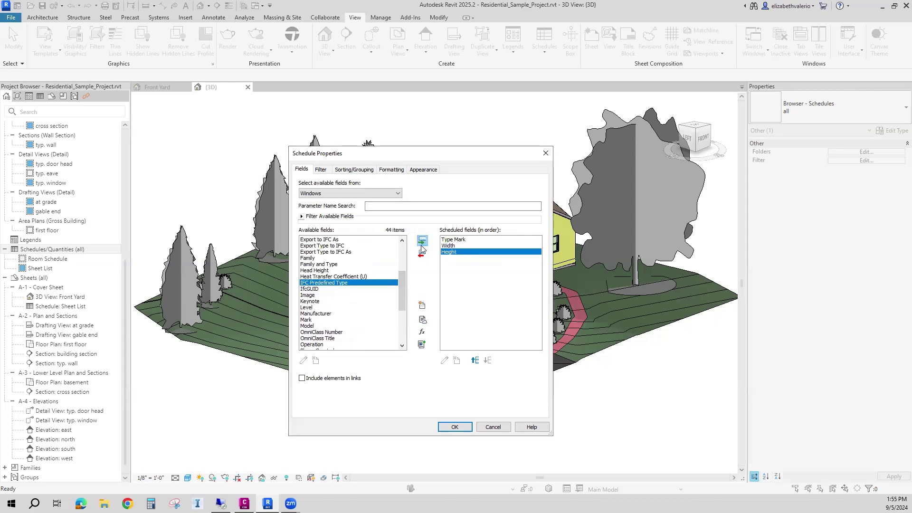
pyautogui.click(314, 270)
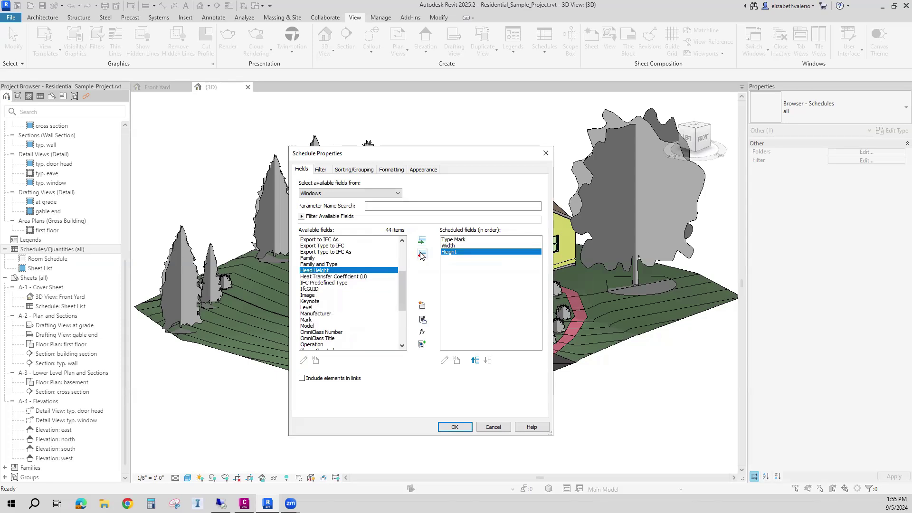
pyautogui.click(422, 241)
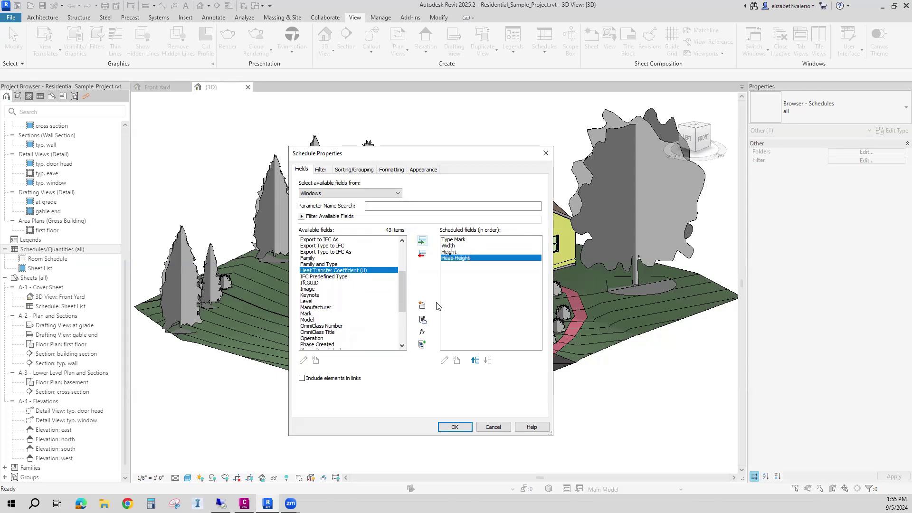
# - Add the Manufacturer and Cost fields at the end of the window schedule's field list
pyautogui.click(329, 308)
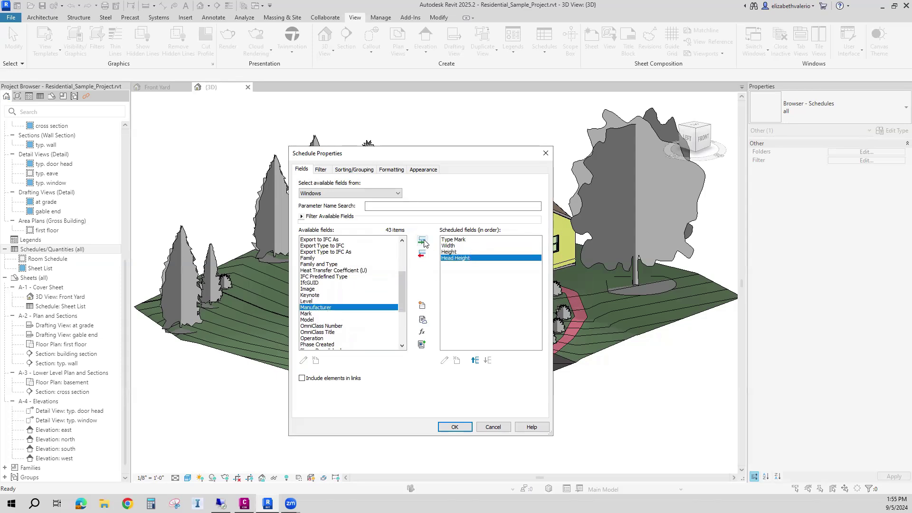
pyautogui.click(422, 241)
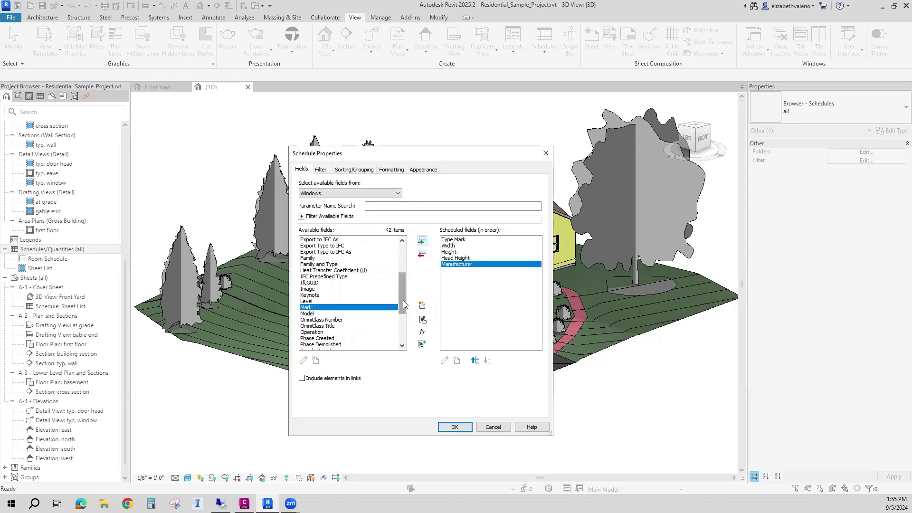
pyautogui.moveTo(403, 303); pyautogui.dragTo(399, 272)
pyautogui.click(306, 270)
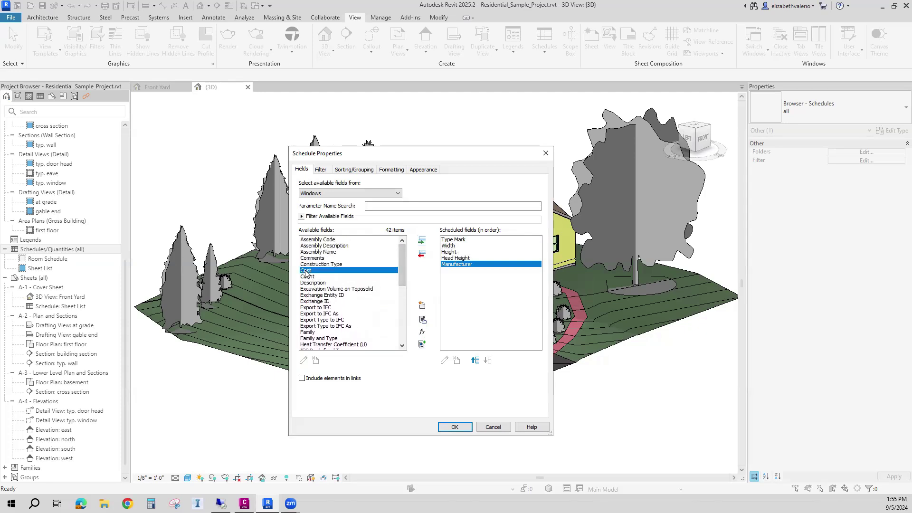
pyautogui.click(421, 241)
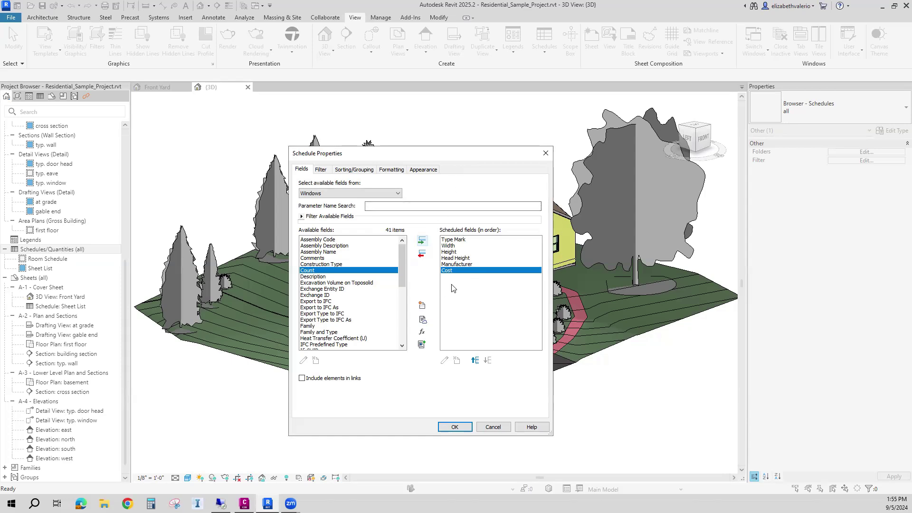
# - Try a schedule filter on Width with the equals condition and reset the filter field to (none)
pyautogui.click(321, 170)
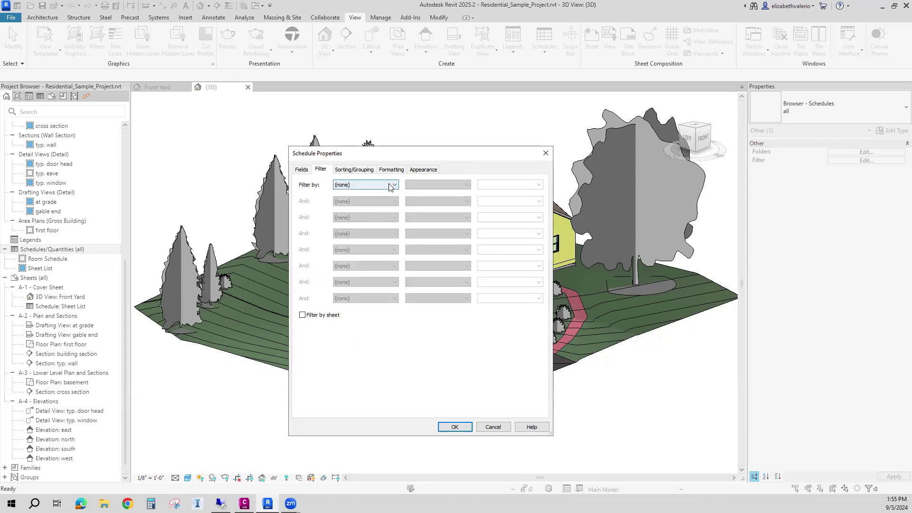
pyautogui.click(393, 186)
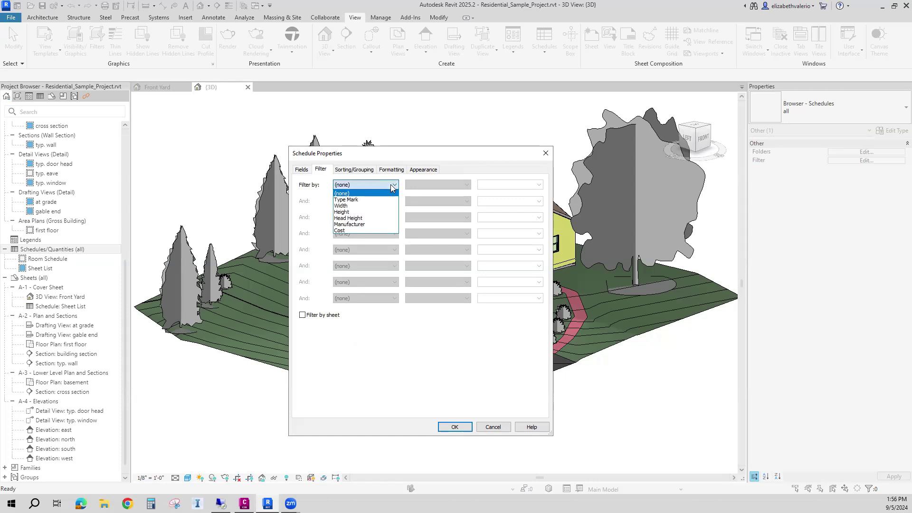
pyautogui.click(369, 206)
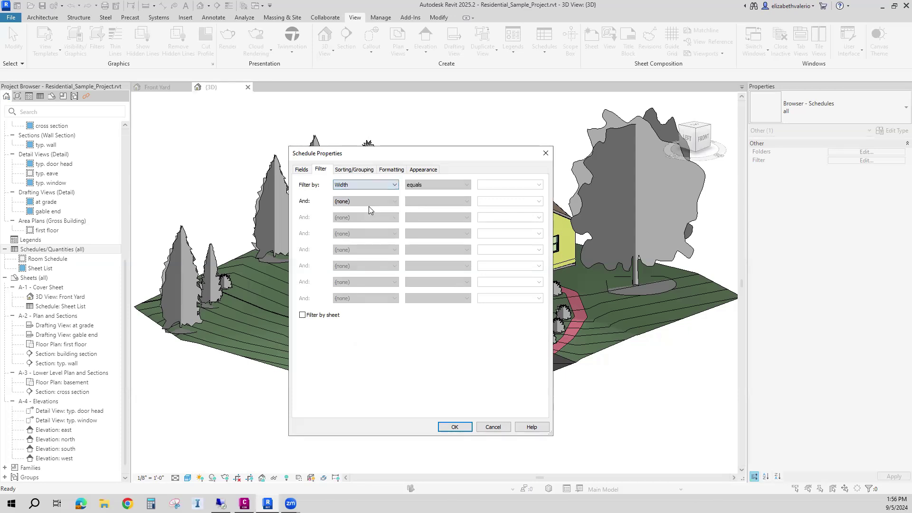
pyautogui.click(467, 186)
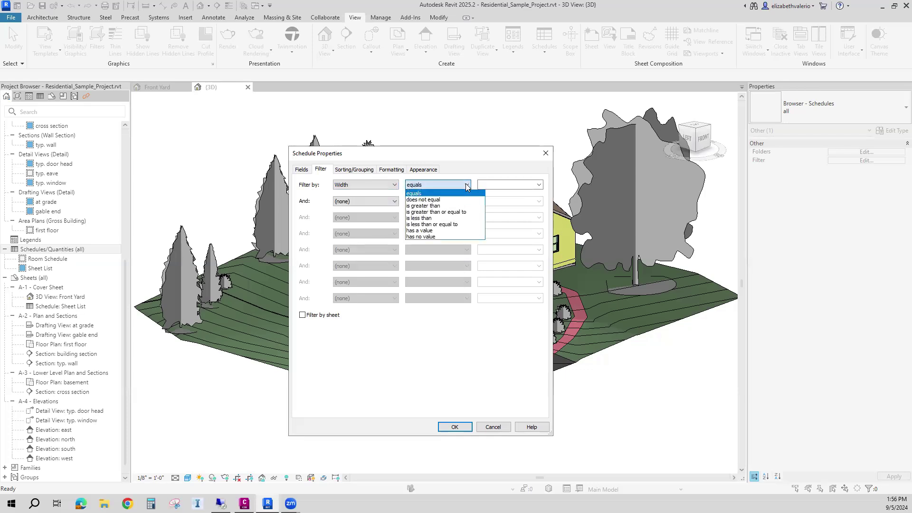
pyautogui.click(467, 185)
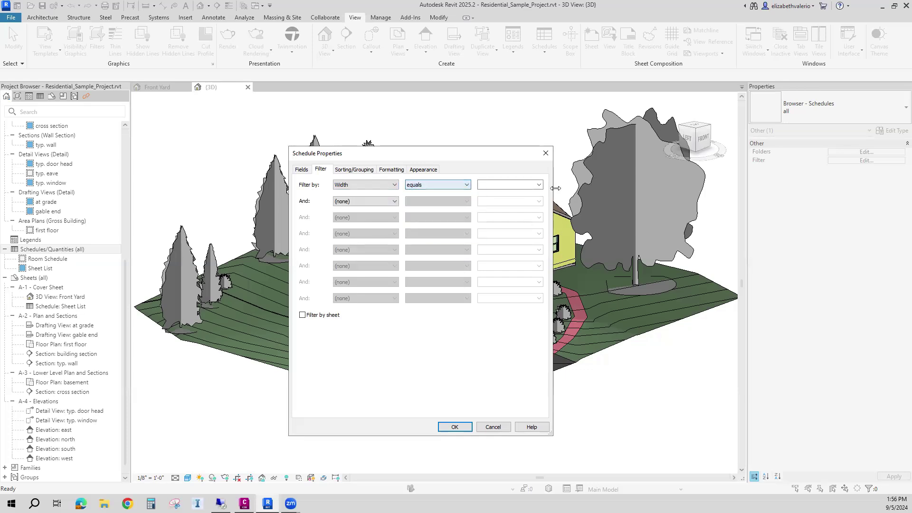
pyautogui.click(539, 185)
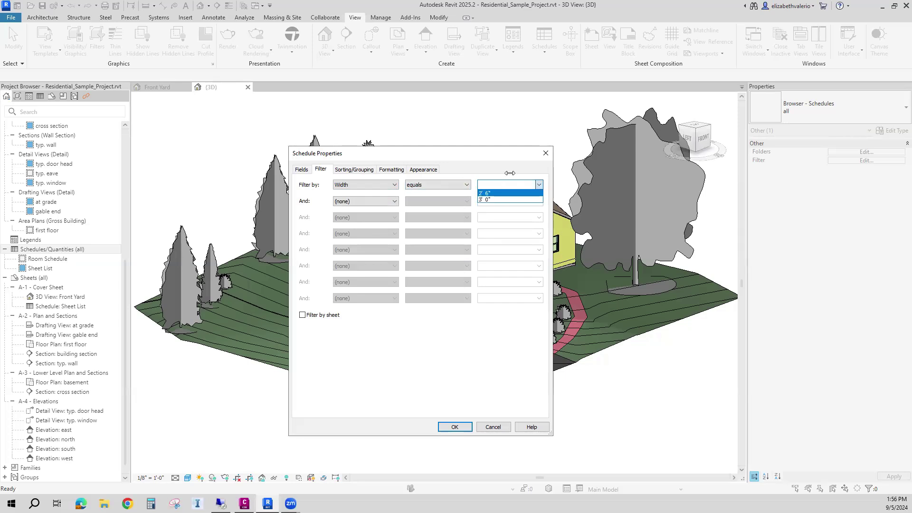
pyautogui.click(484, 204)
pyautogui.click(393, 185)
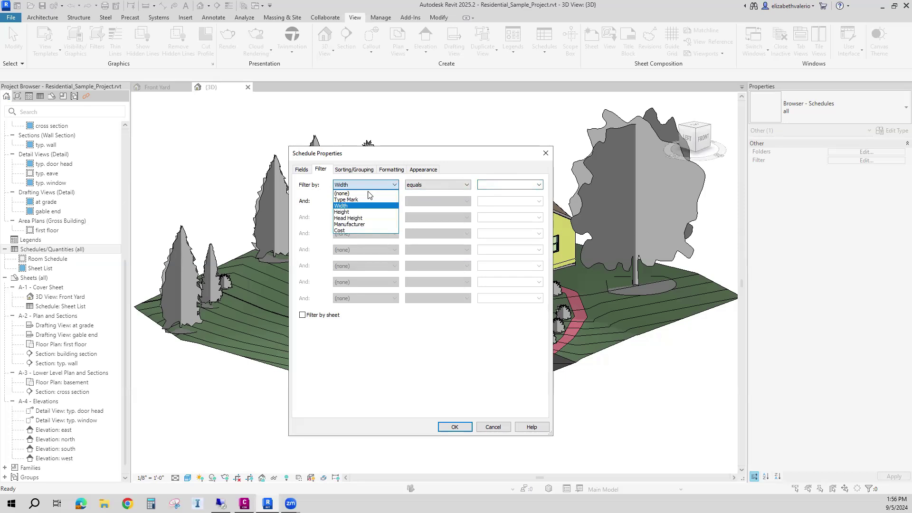
pyautogui.click(349, 193)
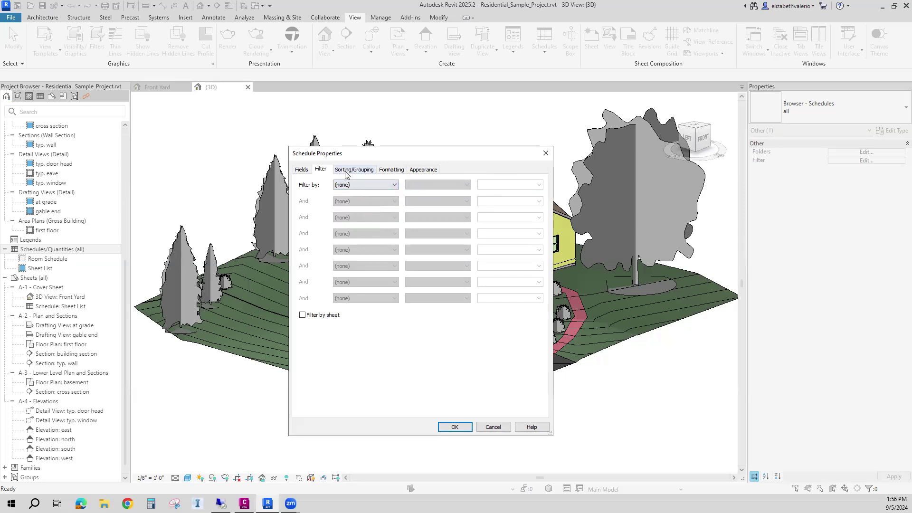
# - Sort the window schedule by Type Mark in ascending order
pyautogui.click(346, 170)
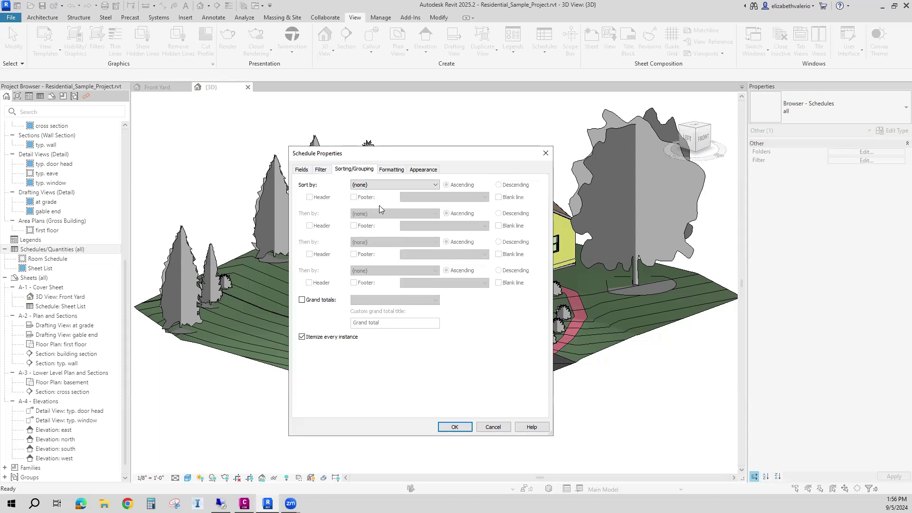
pyautogui.click(388, 185)
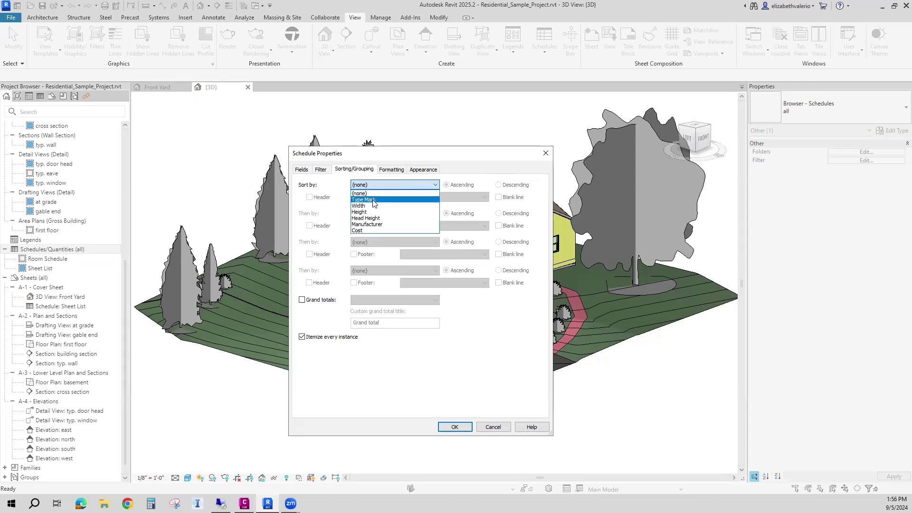
pyautogui.click(374, 200)
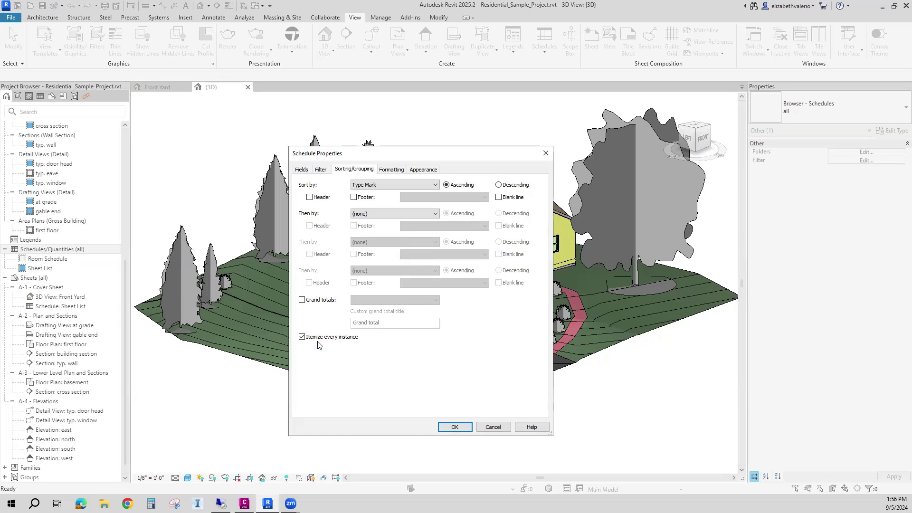
# - Center-align all six schedule fields from Type Mark to Cost and create the window schedule with default appearance settings
pyautogui.click(393, 171)
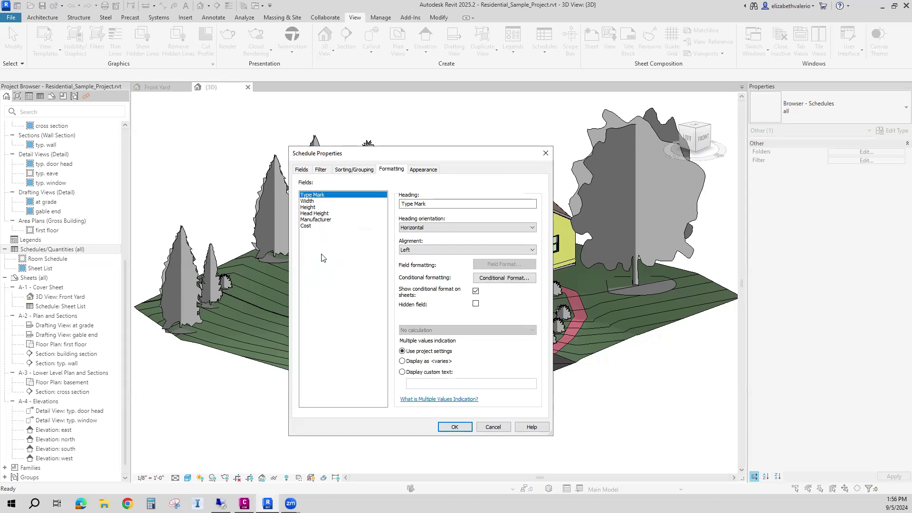
pyautogui.keyDown('shift'); pyautogui.click(306, 227); pyautogui.keyUp('shift')
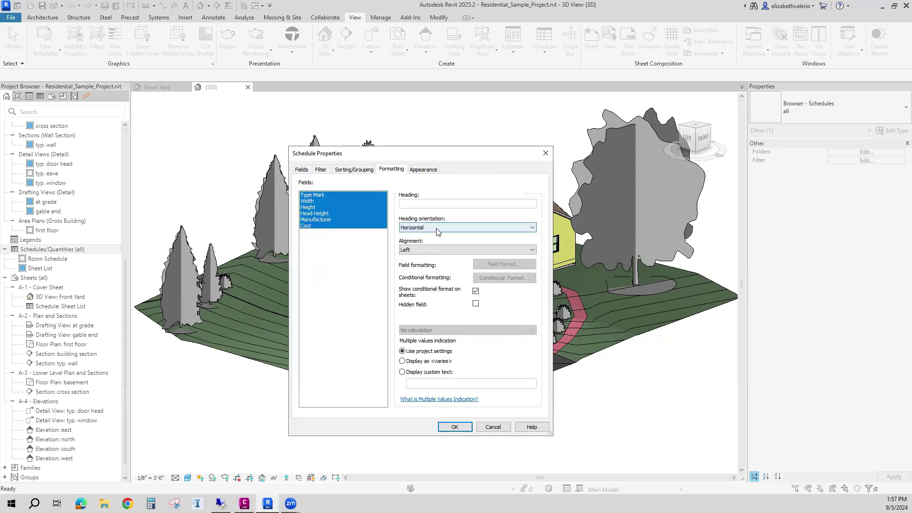
pyautogui.click(433, 250)
pyautogui.click(432, 264)
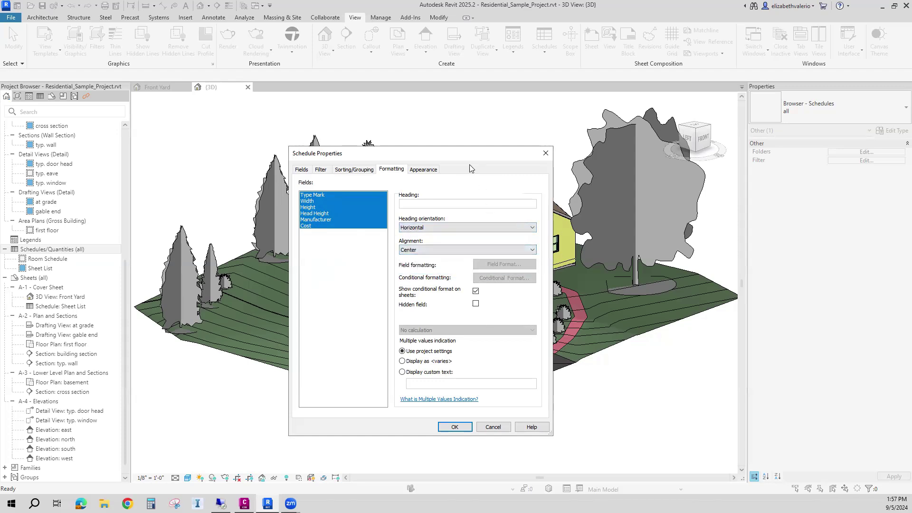
pyautogui.click(427, 172)
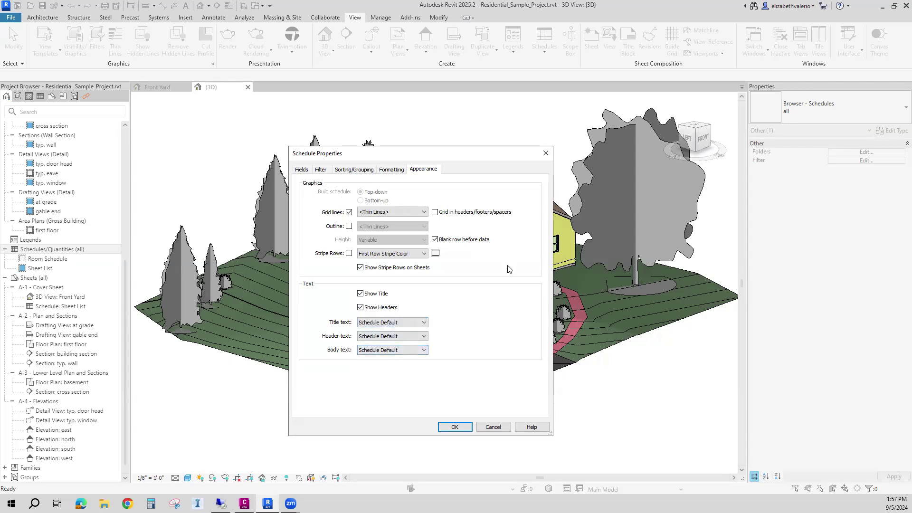
pyautogui.click(454, 427)
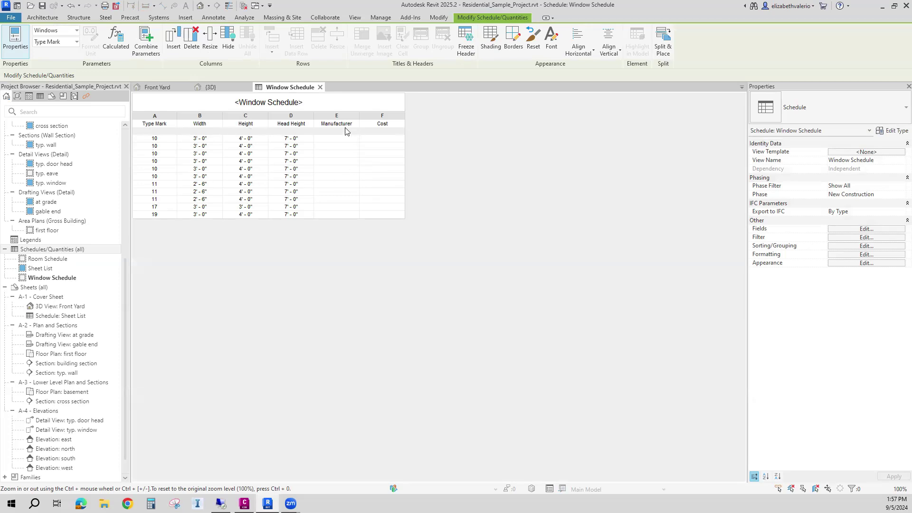
# - Widen the Manufacturer column and set the manufacturer of the type mark 10 windows to Brian Windows
pyautogui.moveTo(359, 116); pyautogui.dragTo(376, 114)
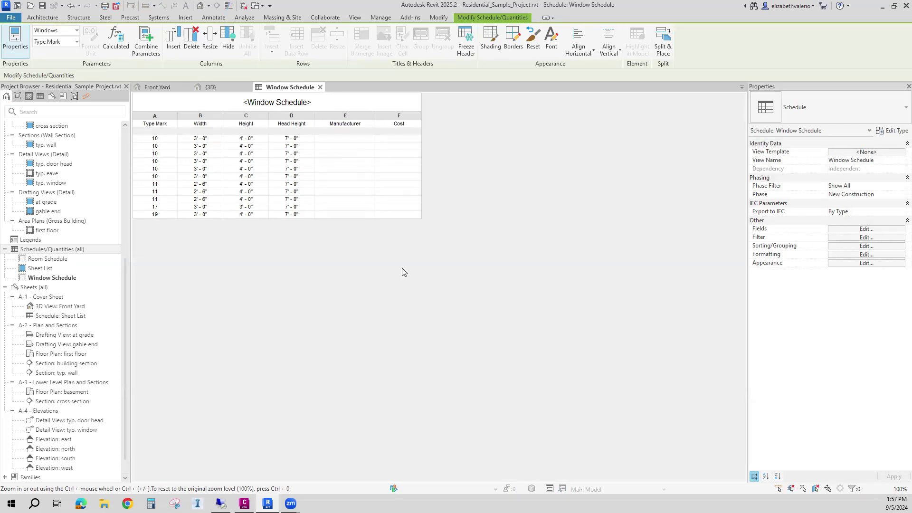
pyautogui.click(335, 139)
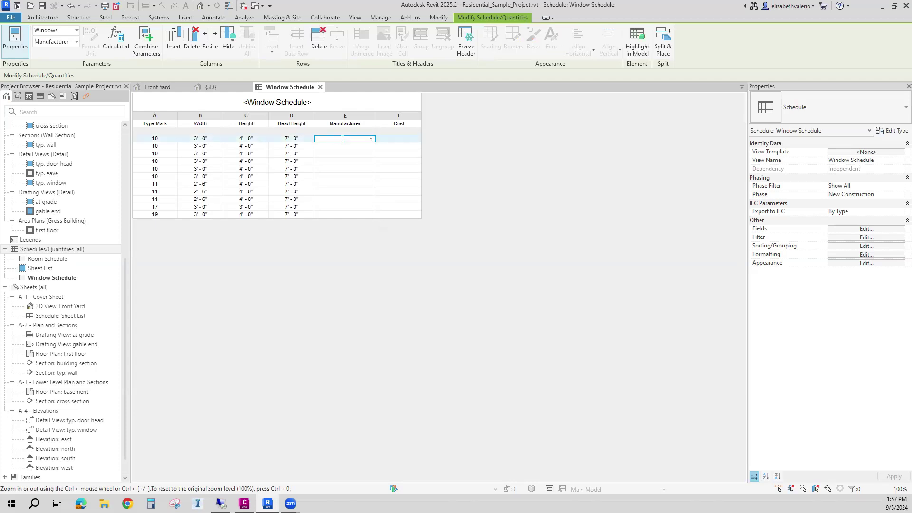
pyautogui.write('Bila')
pyautogui.write(' Windows')
pyautogui.press('Return')
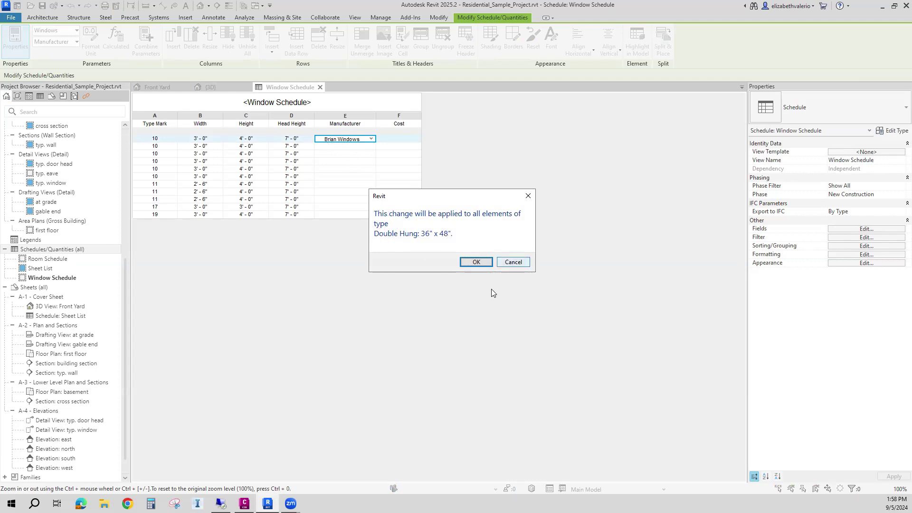
pyautogui.click(476, 263)
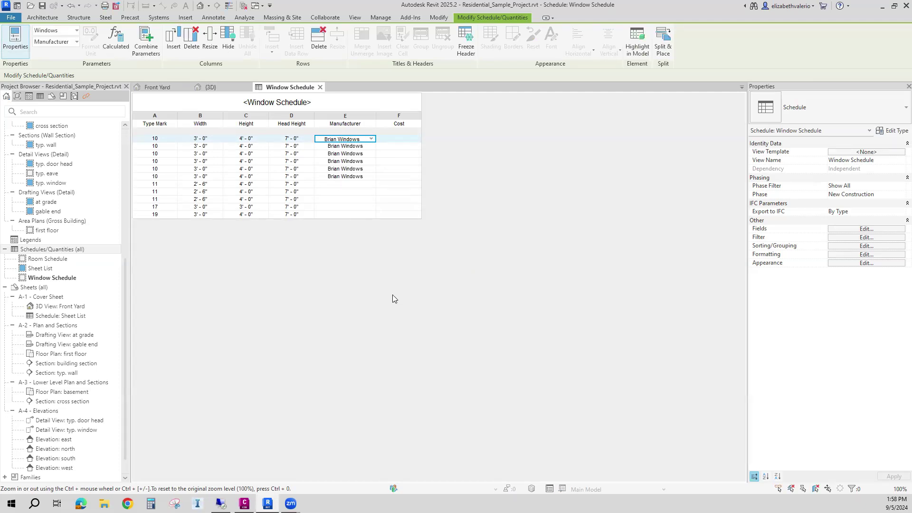
# - Set the manufacturer of the type mark 11 windows to Jeffrey Windows for all elements of that type
pyautogui.click(352, 185)
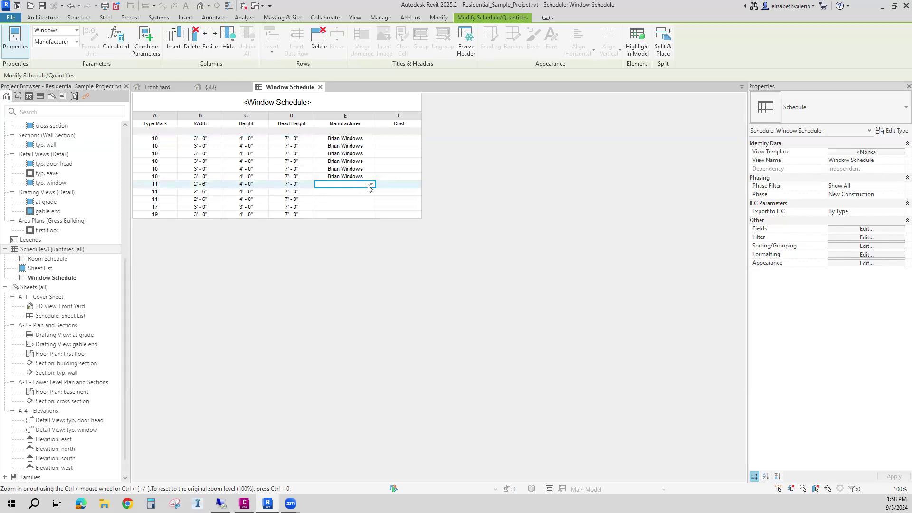
pyautogui.write('Jeffrey Windows')
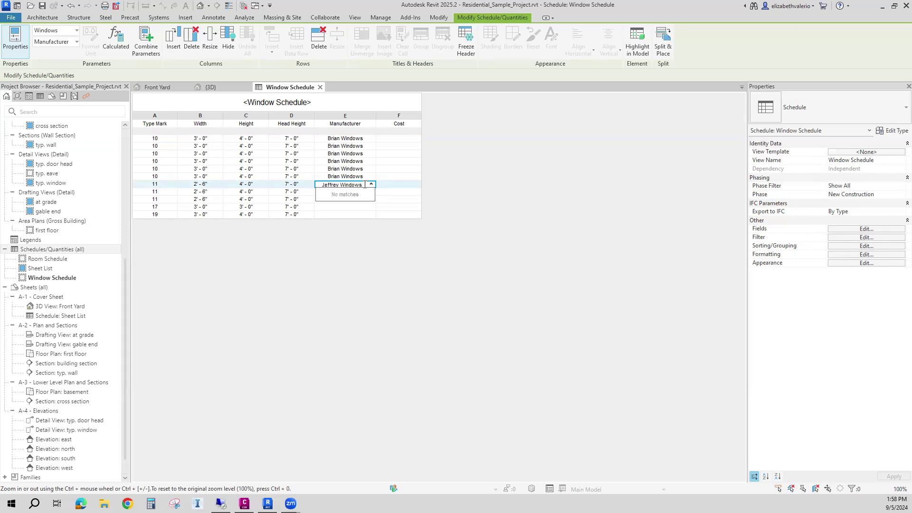
pyautogui.press('Return')
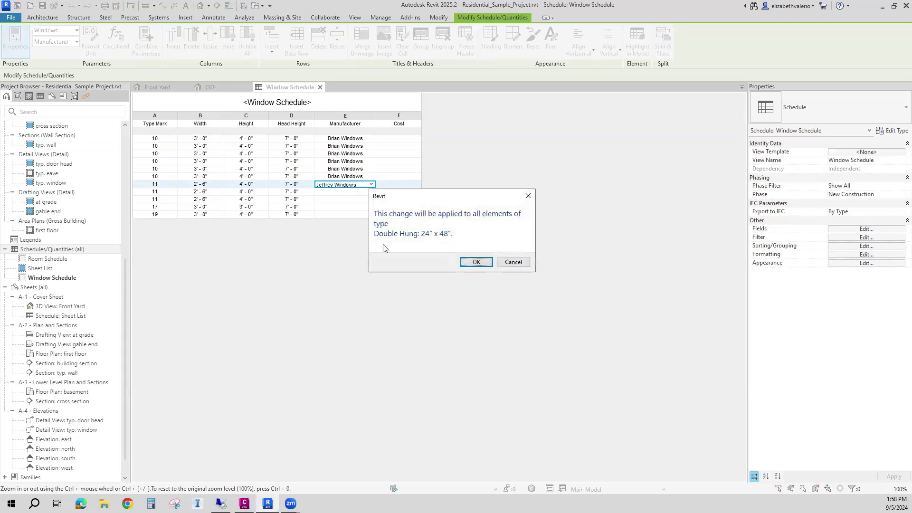
pyautogui.click(477, 263)
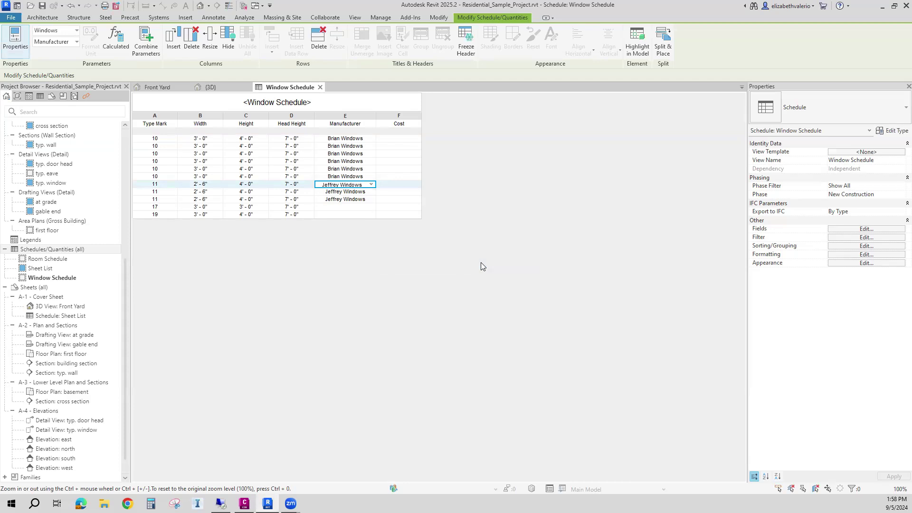
# - Assign the existing manufacturer Jeffrey Windows to the type mark 17 and type mark 19 windows
pyautogui.click(350, 207)
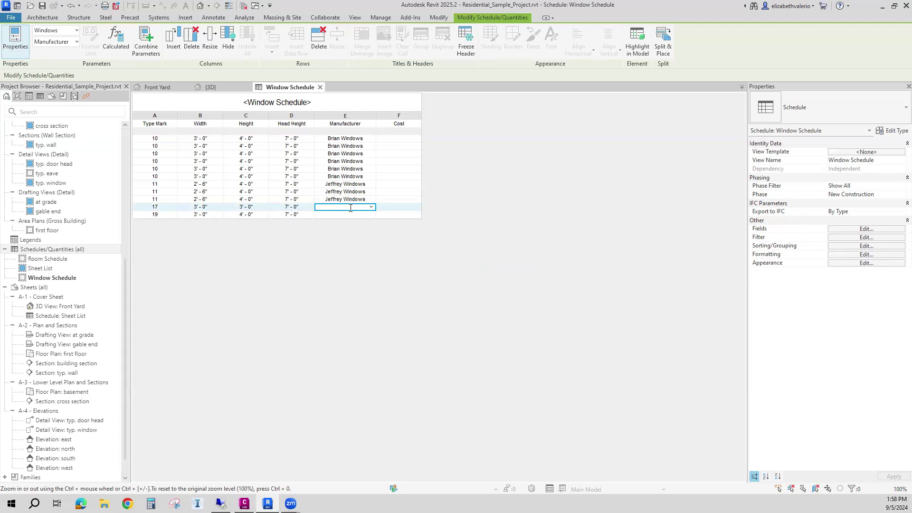
pyautogui.click(371, 207)
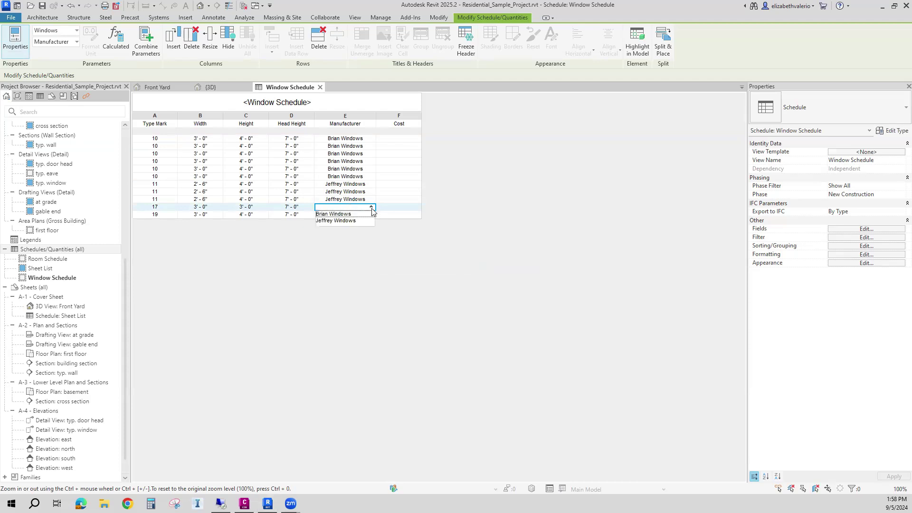
pyautogui.click(330, 222)
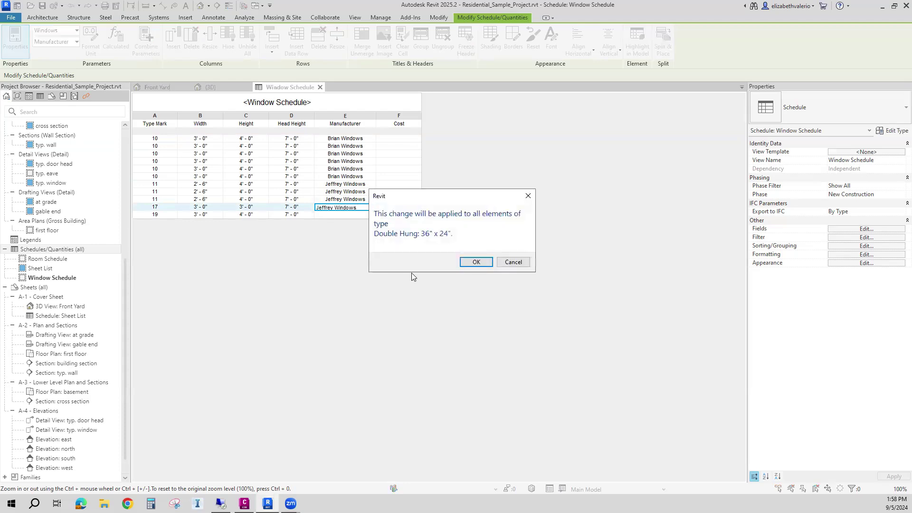
pyautogui.click(475, 263)
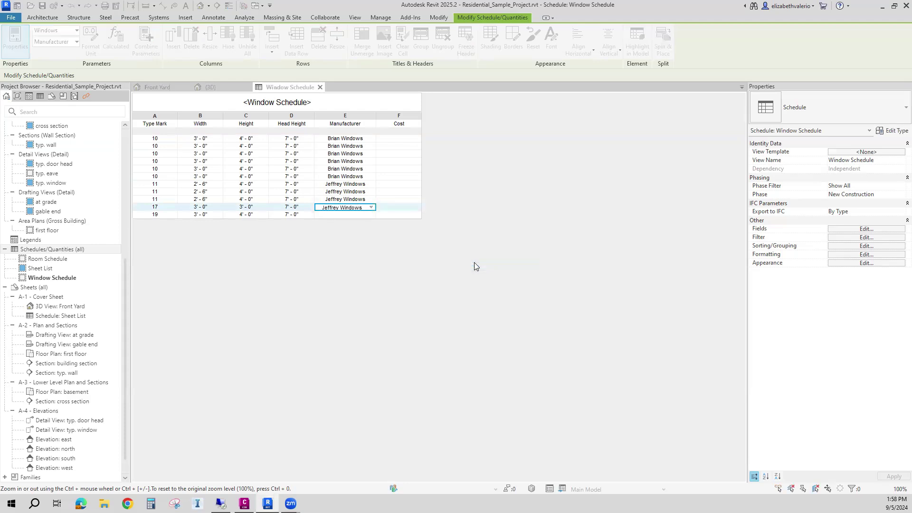
pyautogui.click(362, 215)
pyautogui.click(371, 215)
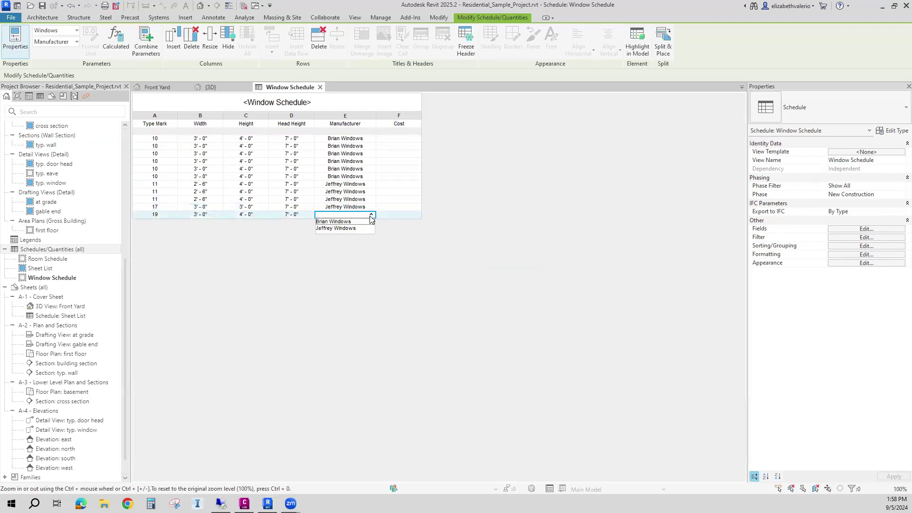
pyautogui.click(335, 229)
pyautogui.click(474, 262)
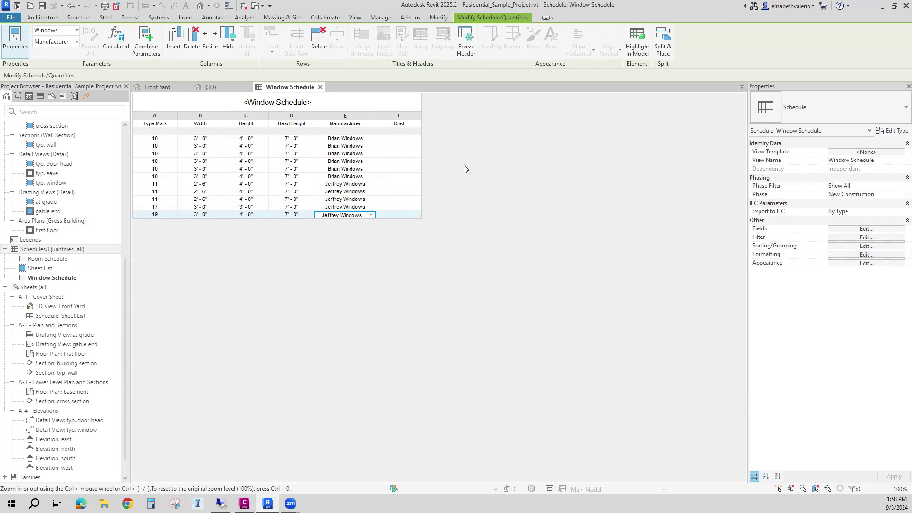
# - Set the cost of the type mark 10 windows to $200 and of the type mark 11 windows to 250
pyautogui.click(404, 139)
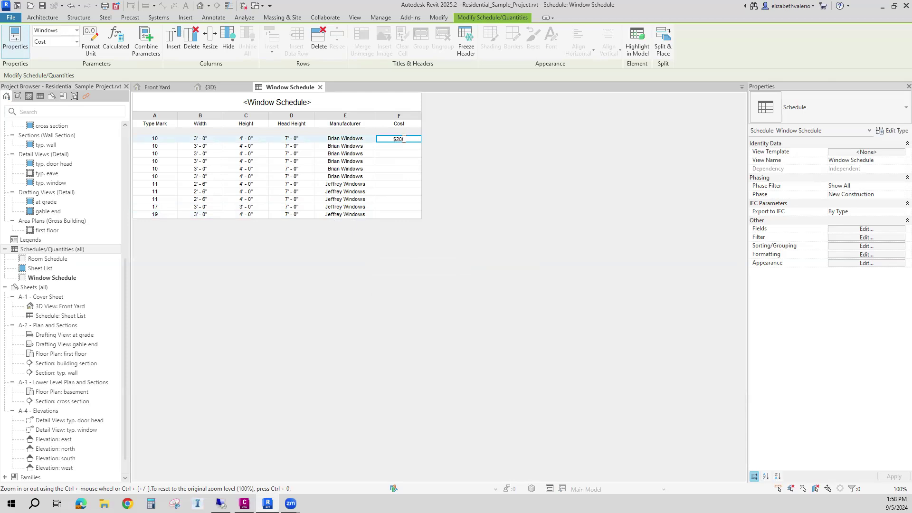
pyautogui.press('Return')
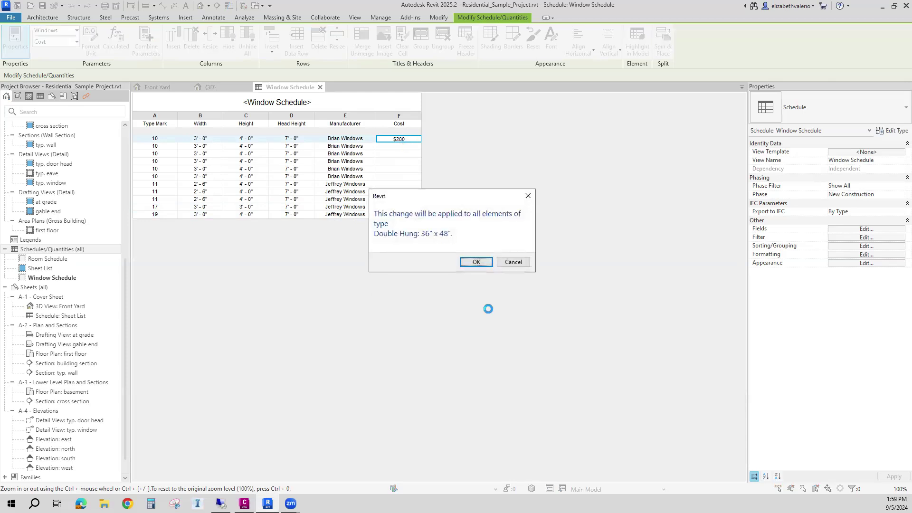
pyautogui.click(477, 262)
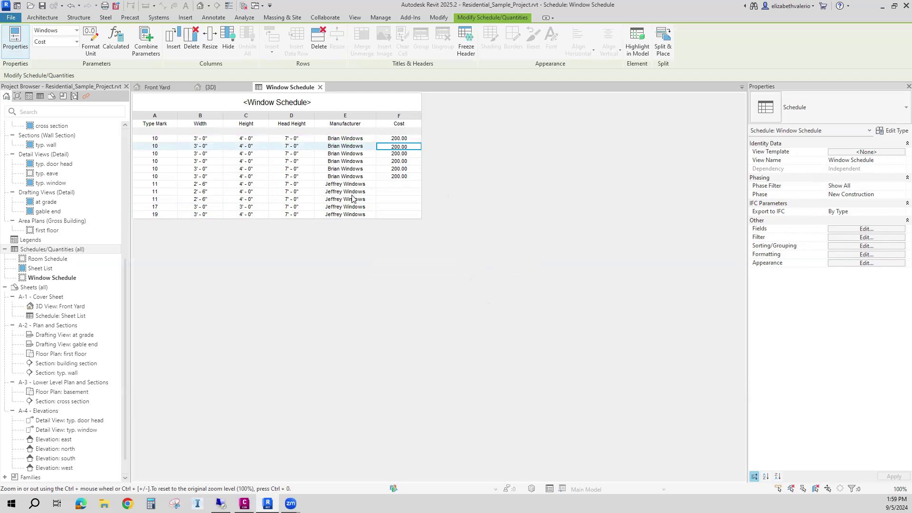
pyautogui.click(407, 184)
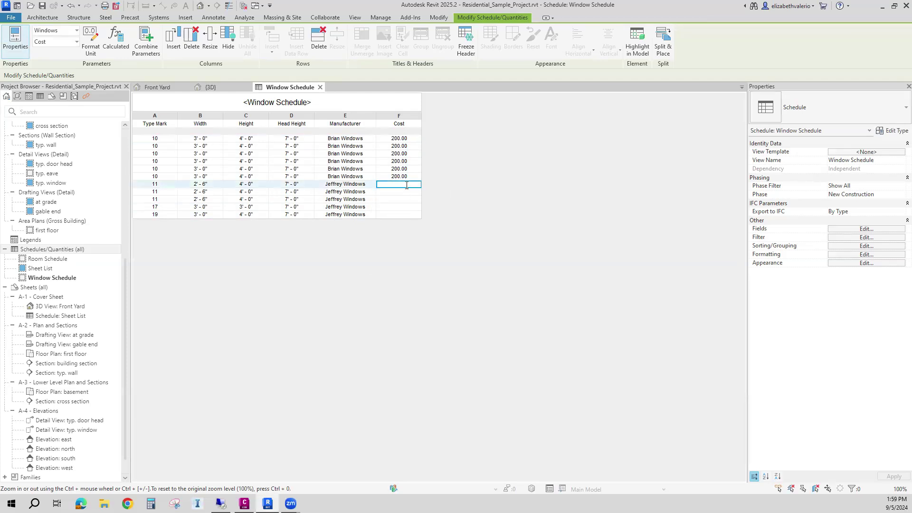
pyautogui.write('250')
pyautogui.press('Return')
pyautogui.click(476, 262)
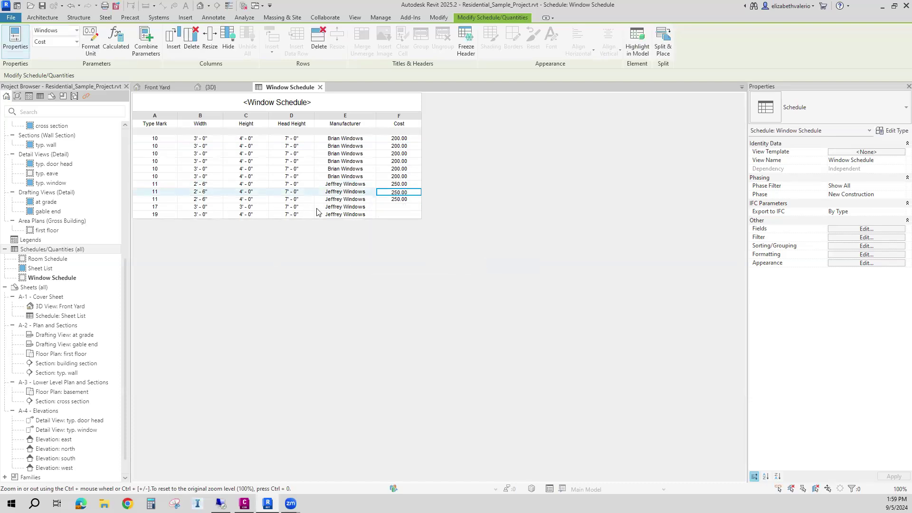
# - Set the cost of the type mark 17 window to 150 and of the type mark 19 window to 250
pyautogui.click(397, 207)
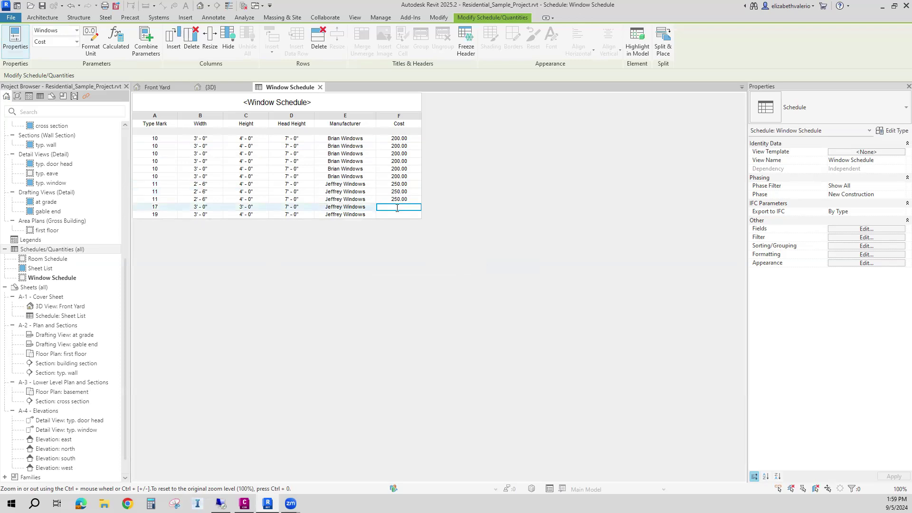
pyautogui.write('300')
pyautogui.press('Return')
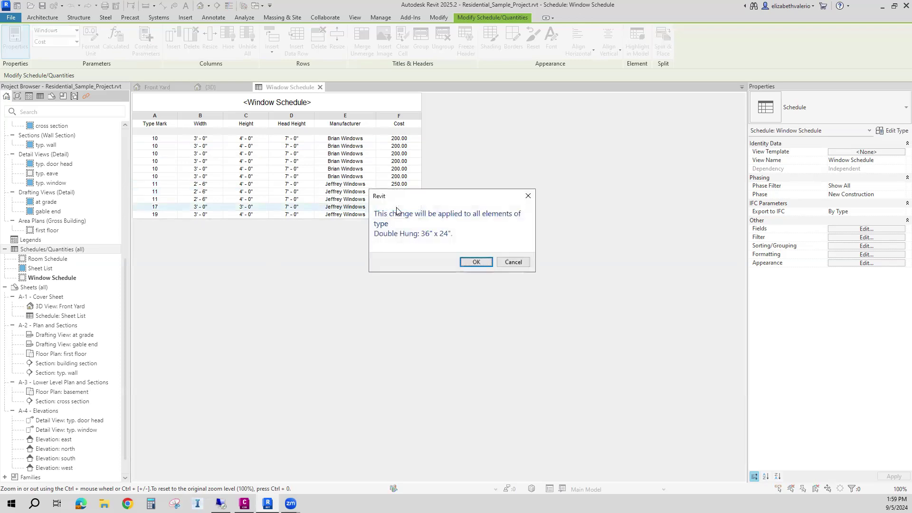
pyautogui.click(476, 262)
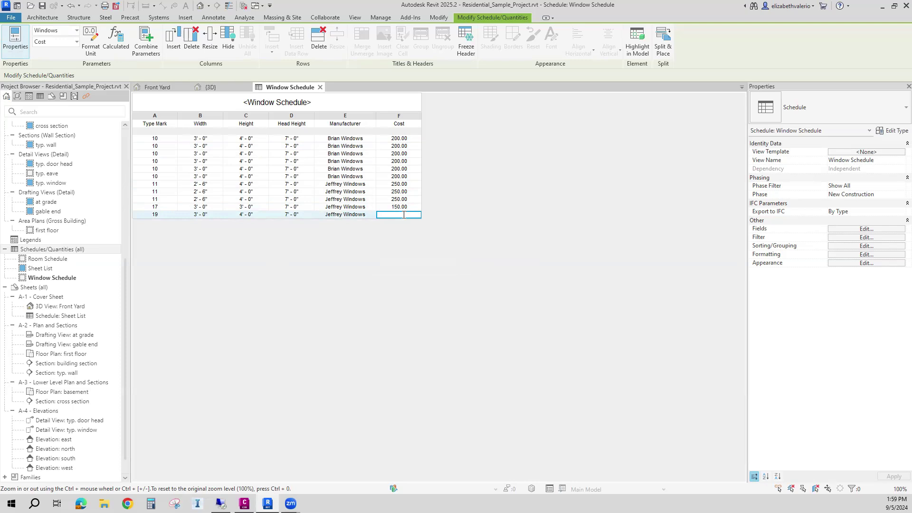
pyautogui.write('250')
pyautogui.press('Return')
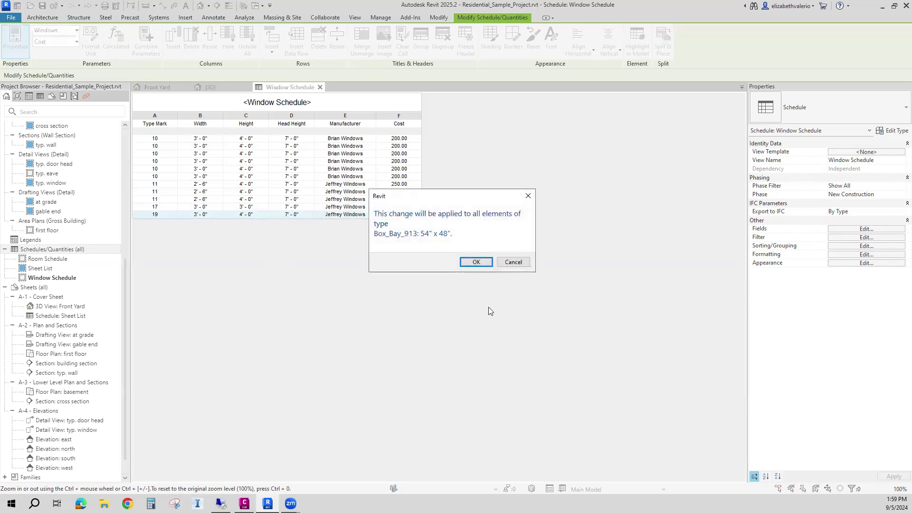
pyautogui.click(475, 262)
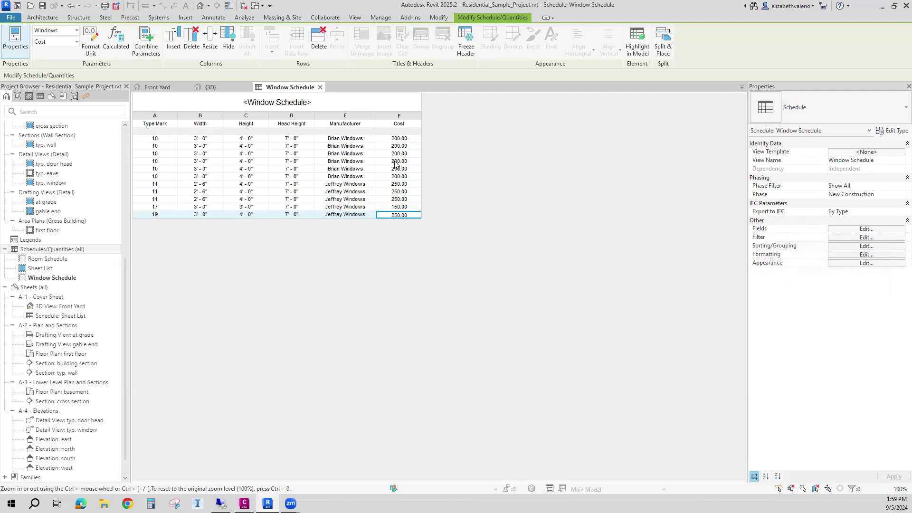
# - Open the window schedule's field settings, look through the available fields and start a new parameter
pyautogui.click(866, 229)
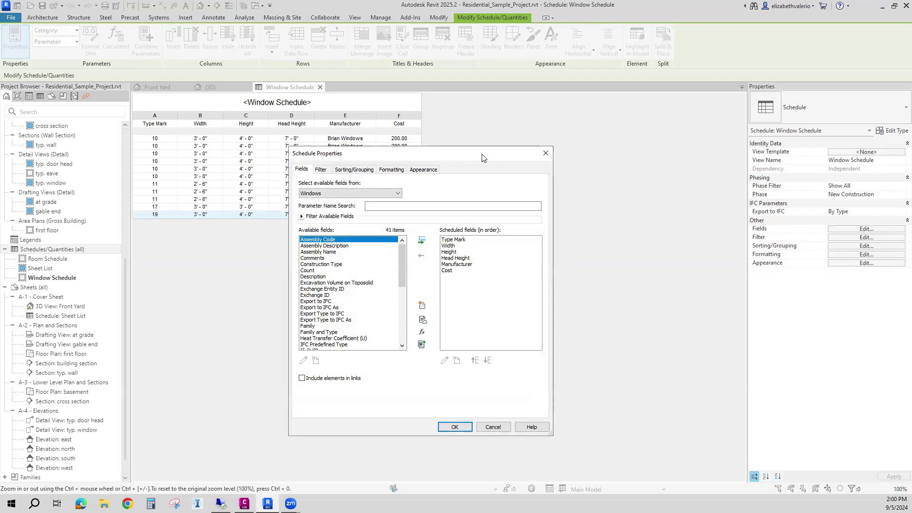
pyautogui.moveTo(481, 158); pyautogui.dragTo(649, 152)
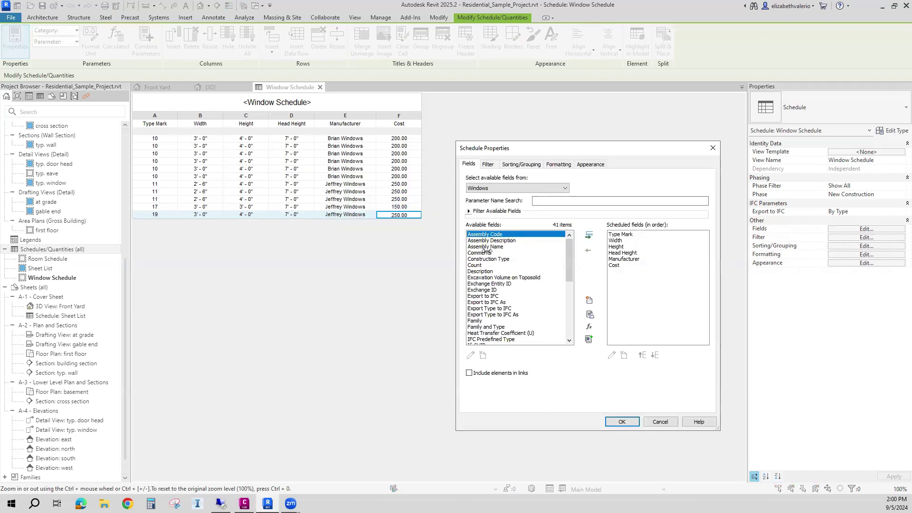
pyautogui.moveTo(573, 250); pyautogui.dragTo(575, 281)
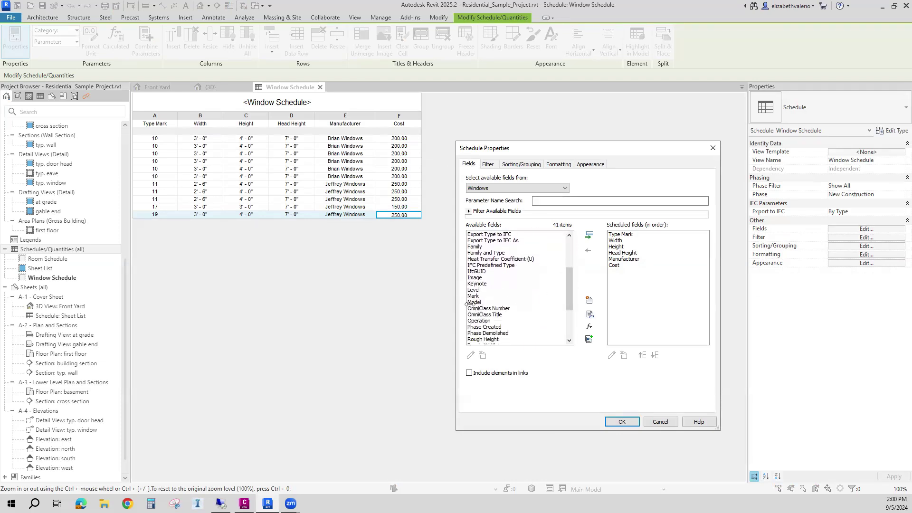
pyautogui.scroll(5, 569, 285)
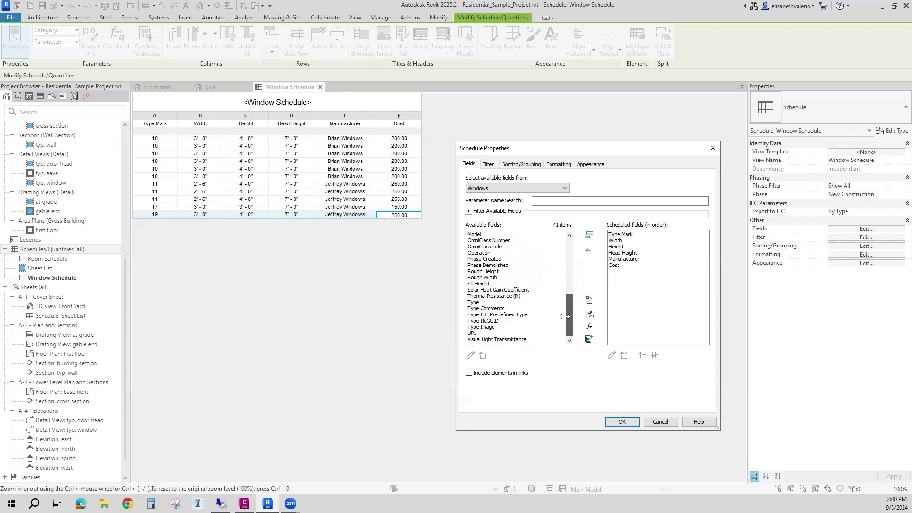
pyautogui.press('Home')
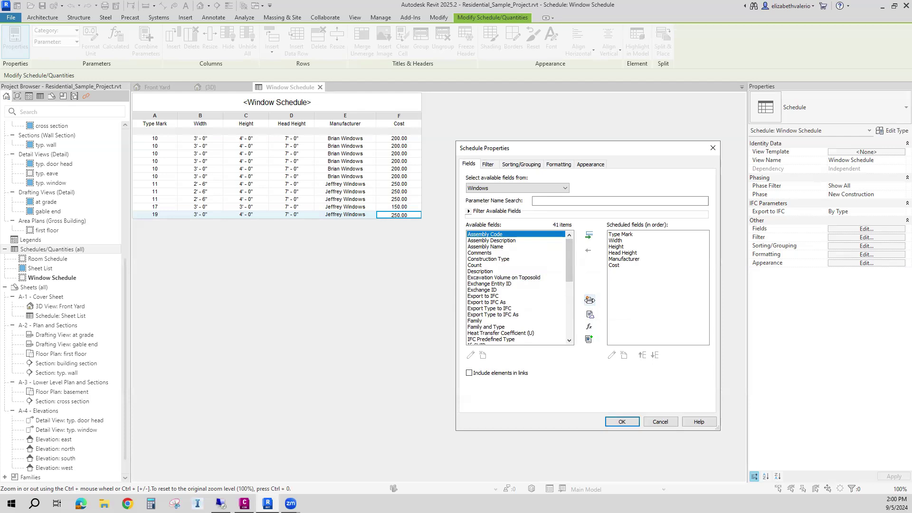
pyautogui.click(589, 300)
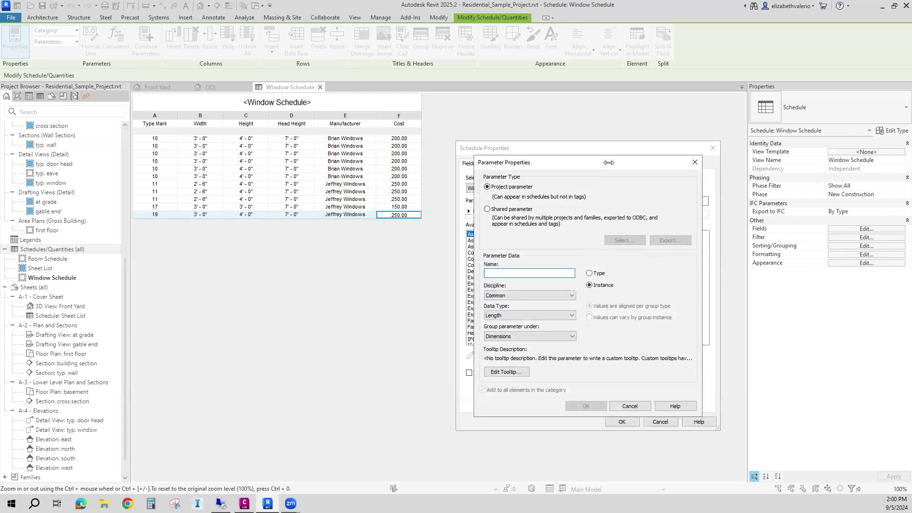
pyautogui.moveTo(606, 162); pyautogui.dragTo(309, 191)
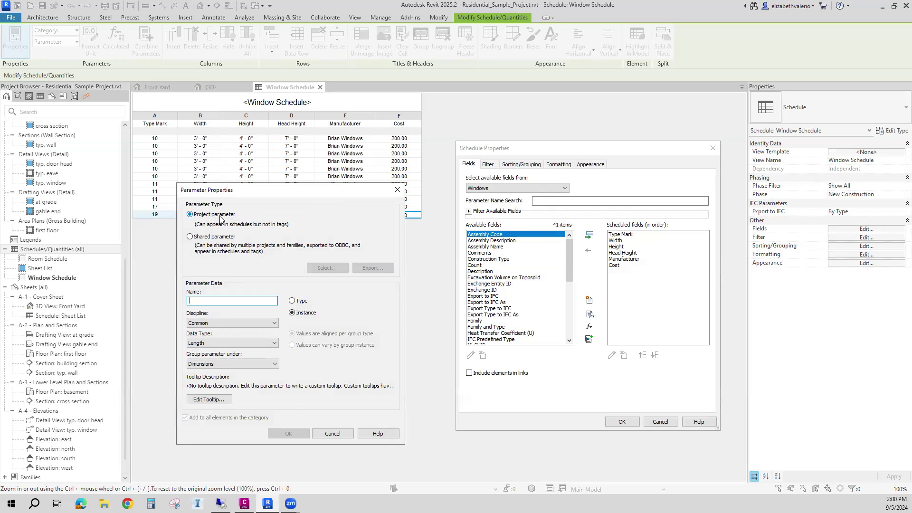
# - Make the new parameter a shared parameter and agree to specify a shared parameter file
pyautogui.click(190, 237)
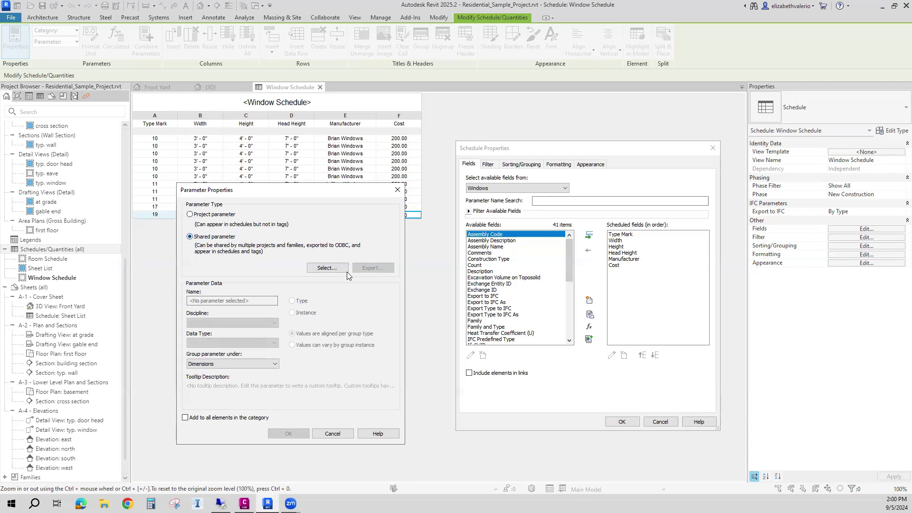
pyautogui.click(332, 270)
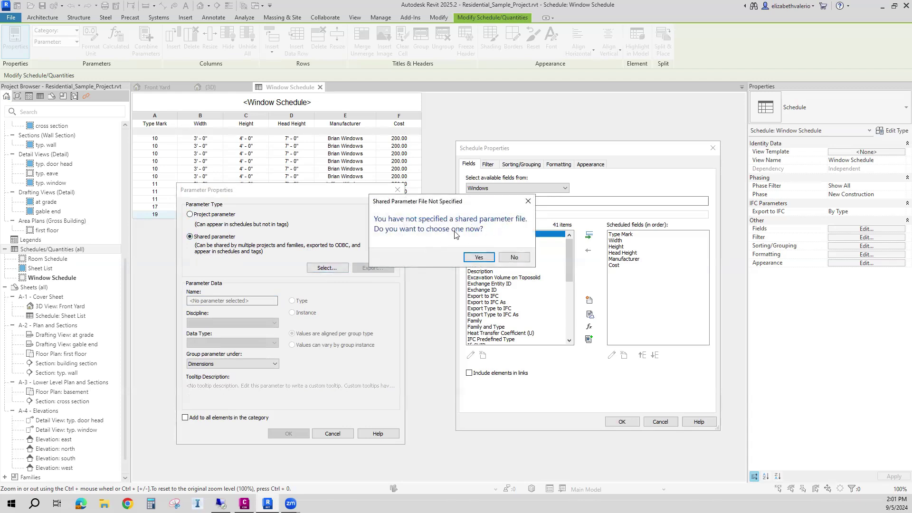
pyautogui.click(483, 261)
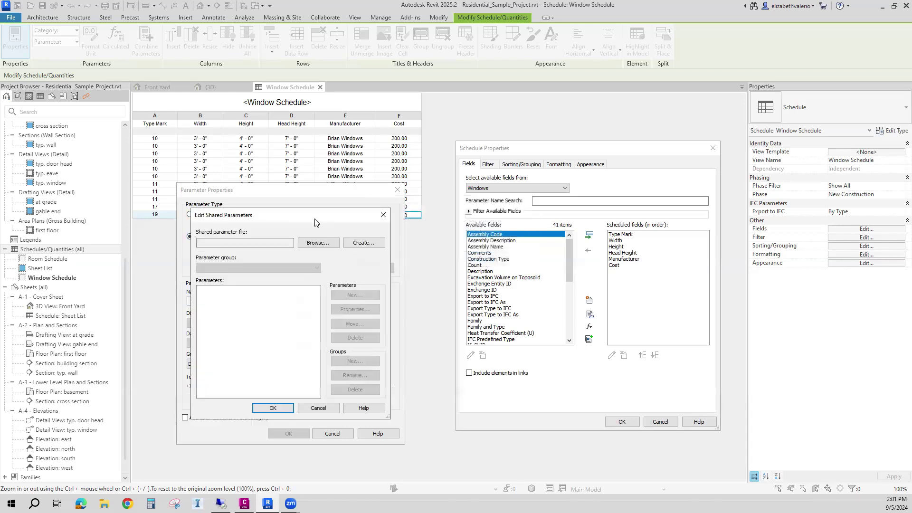
pyautogui.moveTo(315, 223); pyautogui.dragTo(443, 216)
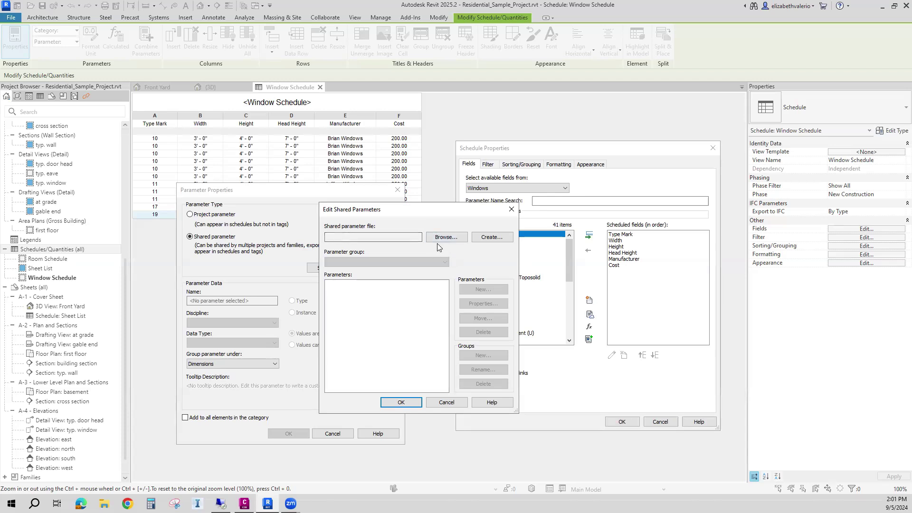
# - Create a shared parameter file named Revit Shared Parameter File on the Desktop
pyautogui.click(491, 237)
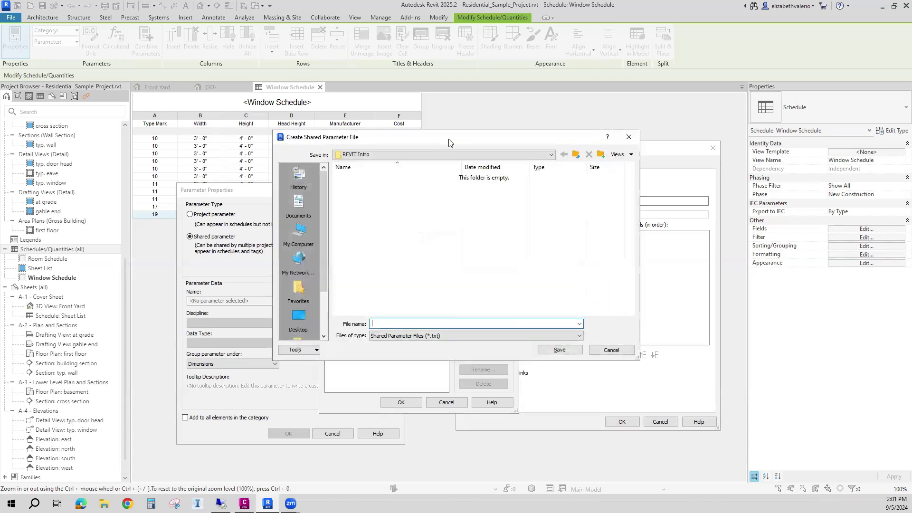
pyautogui.moveTo(449, 142); pyautogui.dragTo(591, 154)
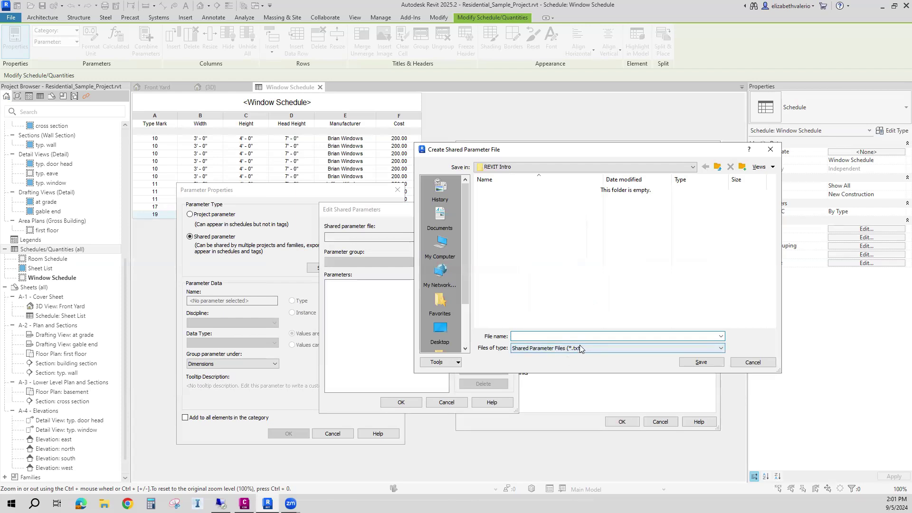
pyautogui.click(442, 331)
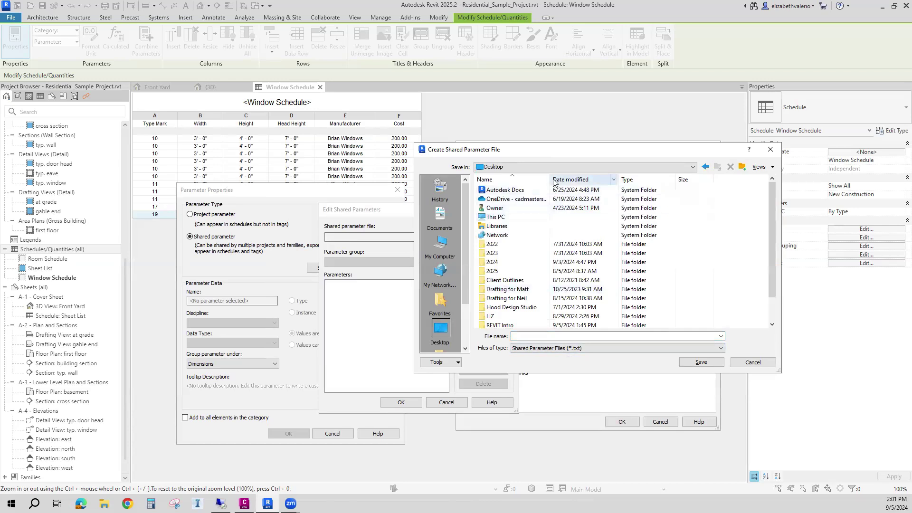
pyautogui.moveTo(551, 179); pyautogui.dragTo(583, 179)
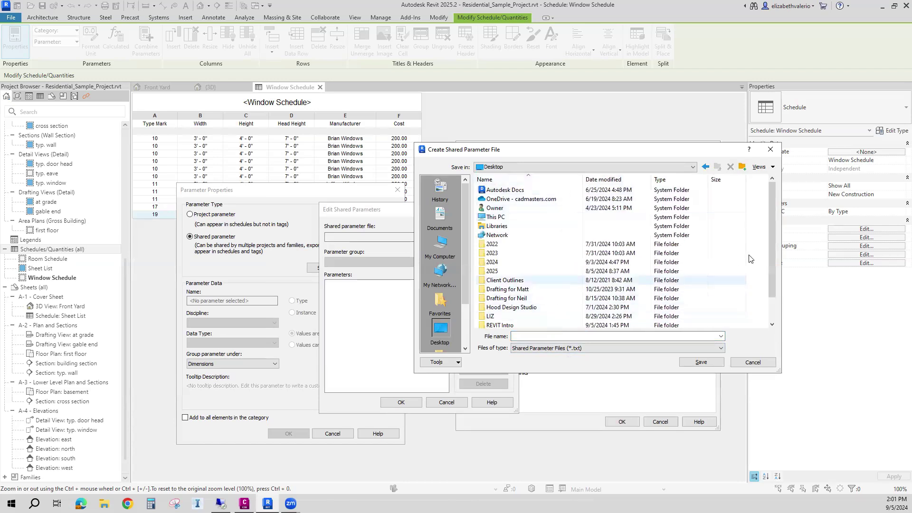
pyautogui.moveTo(773, 195); pyautogui.dragTo(781, 233)
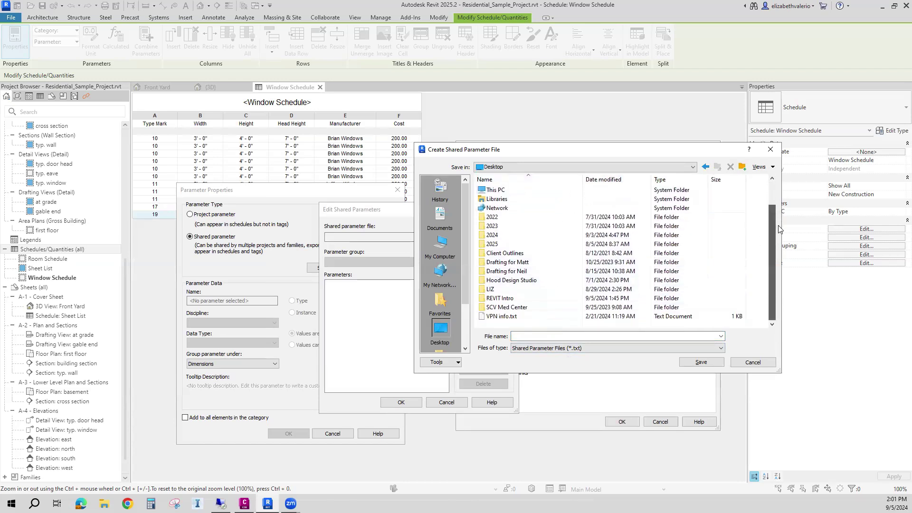
pyautogui.click(536, 336)
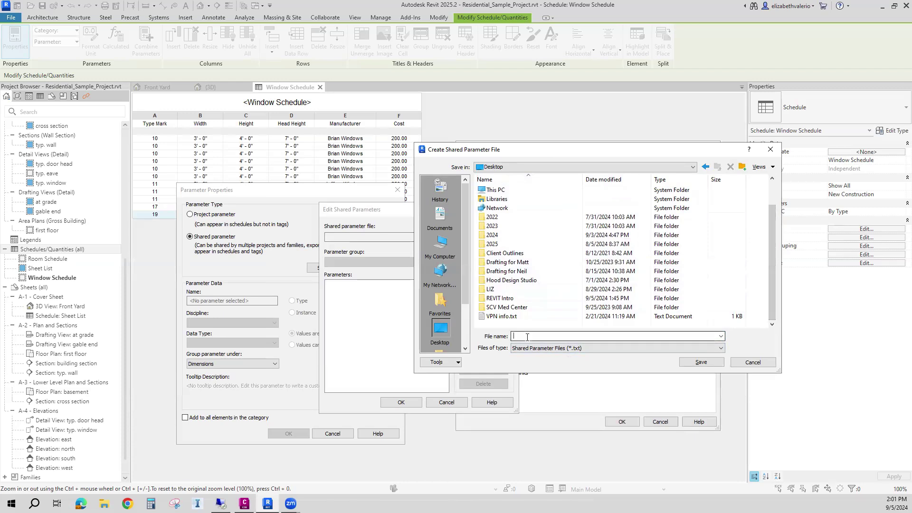
pyautogui.write('Revit S')
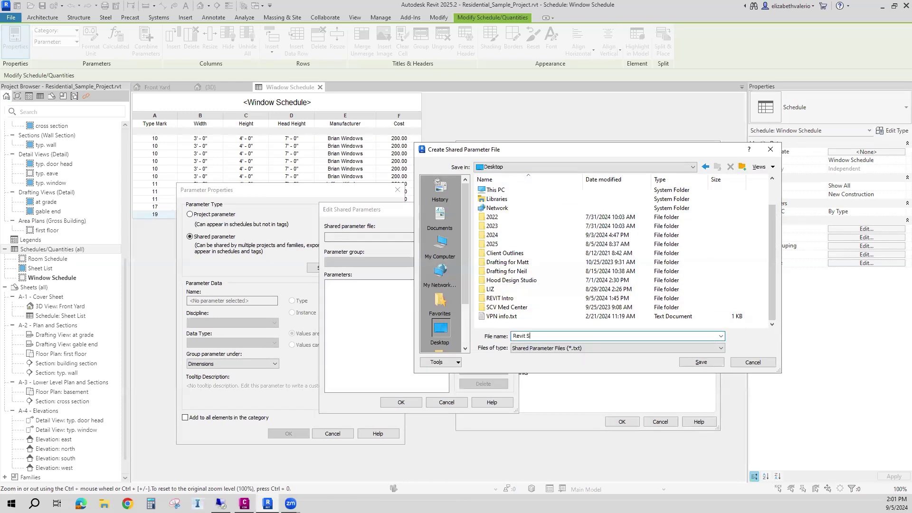
pyautogui.write('hared')
pyautogui.press('BackSpace')
pyautogui.press('BackSpace')
pyautogui.write('Parameter File')
pyautogui.click(701, 362)
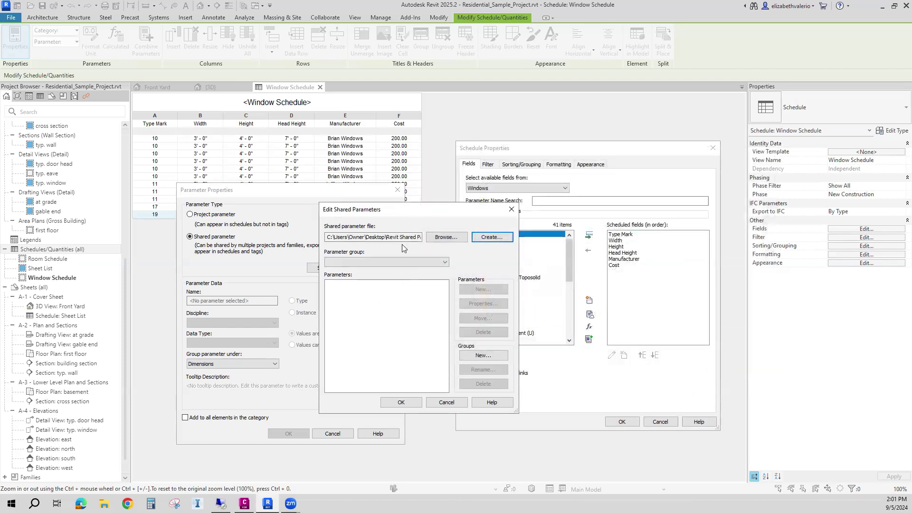
# - Add a parameter group named Material to the shared parameter file and keep it as the current group
pyautogui.click(484, 356)
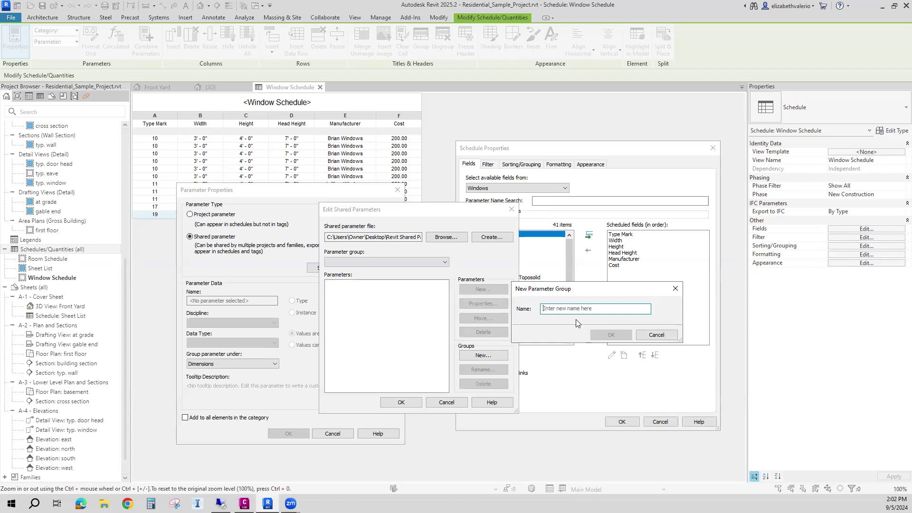
pyautogui.write('Material')
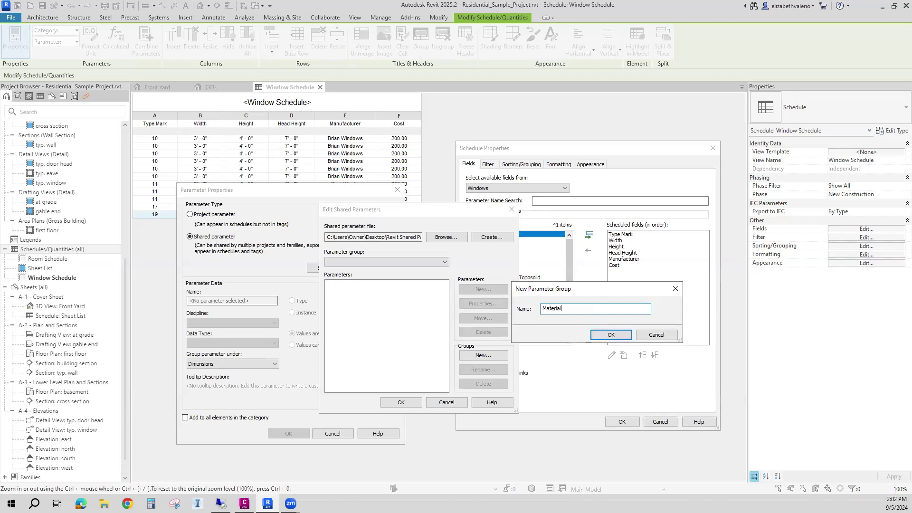
pyautogui.click(611, 335)
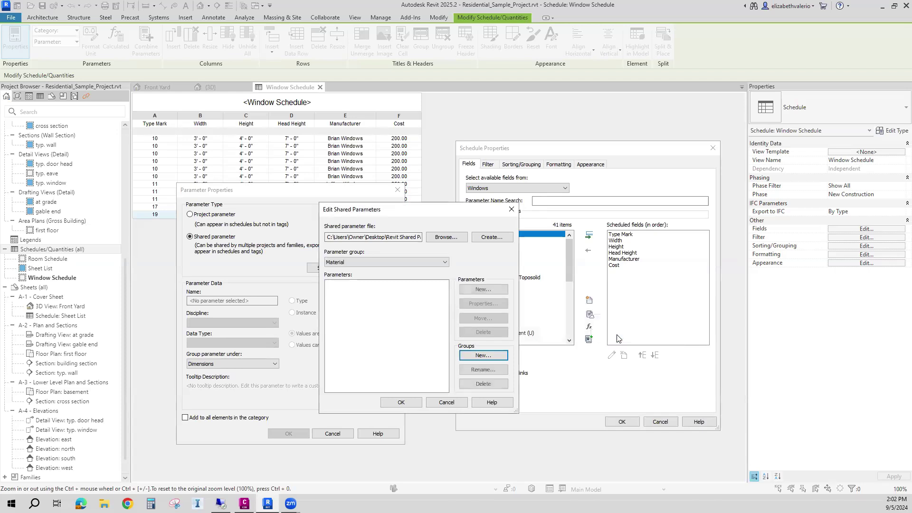
pyautogui.click(375, 262)
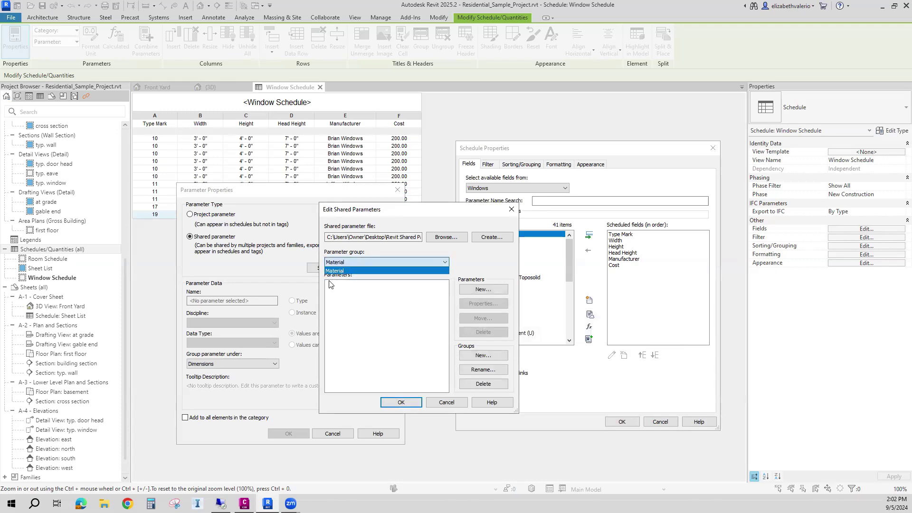
pyautogui.click(351, 262)
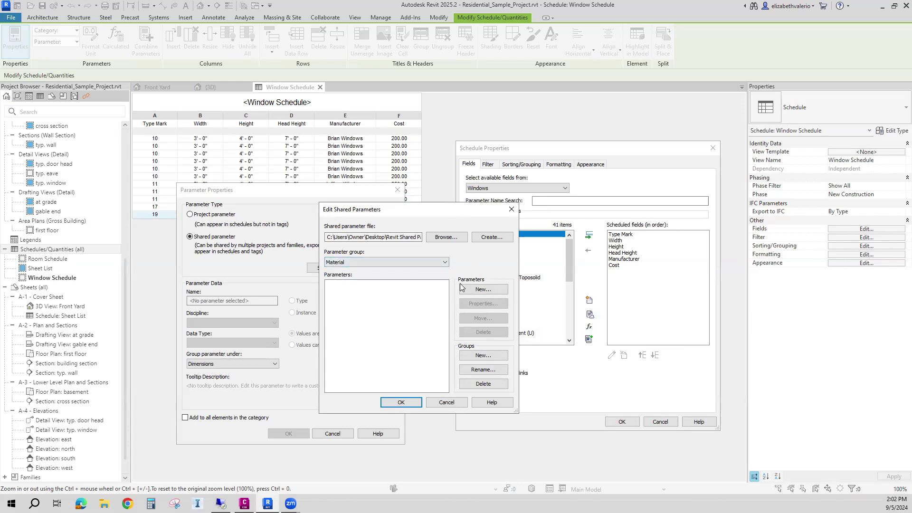
# - Start a new shared parameter in the Material group and name it Window Frame Material
pyautogui.click(481, 290)
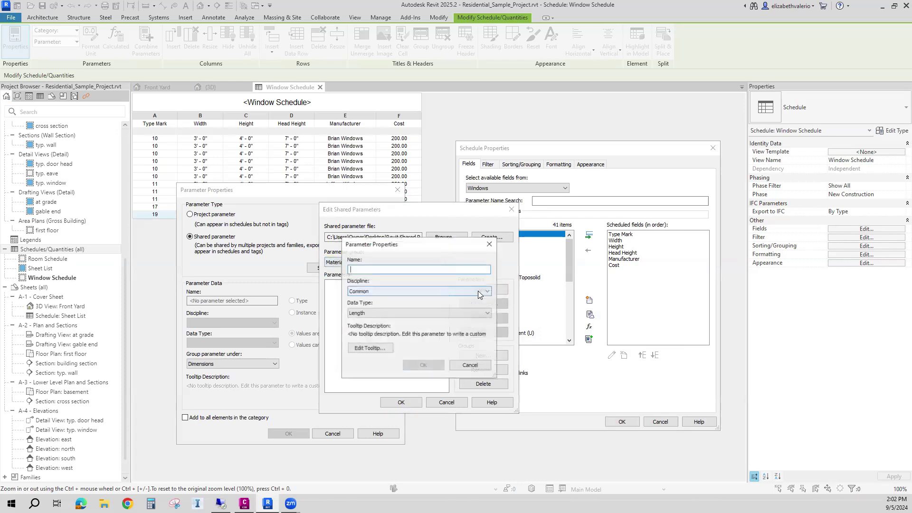
pyautogui.moveTo(453, 250); pyautogui.dragTo(612, 260)
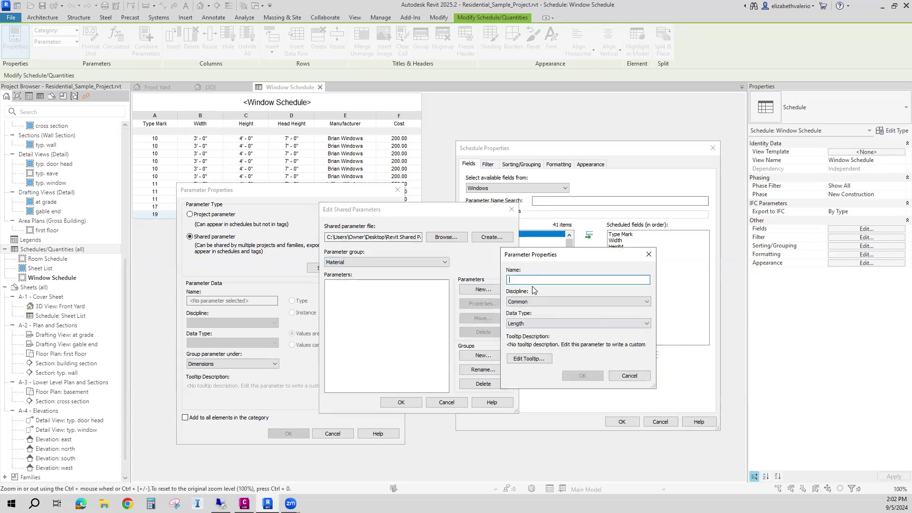
pyautogui.write('Ma')
pyautogui.press('BackSpace')
pyautogui.press('BackSpace')
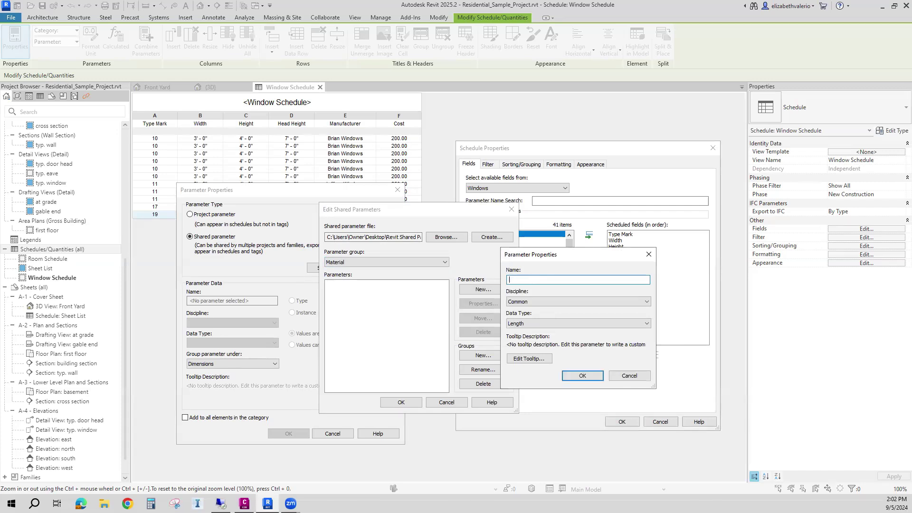
pyautogui.write('Wind')
pyautogui.write('ow Frame Mater')
pyautogui.write('ia')
pyautogui.write('l')
pyautogui.hotkey('ctrl', 'Left')
pyautogui.write('Frame')
# - Set the Window Frame Material parameter's discipline to Common and its data type to Text
pyautogui.click(545, 303)
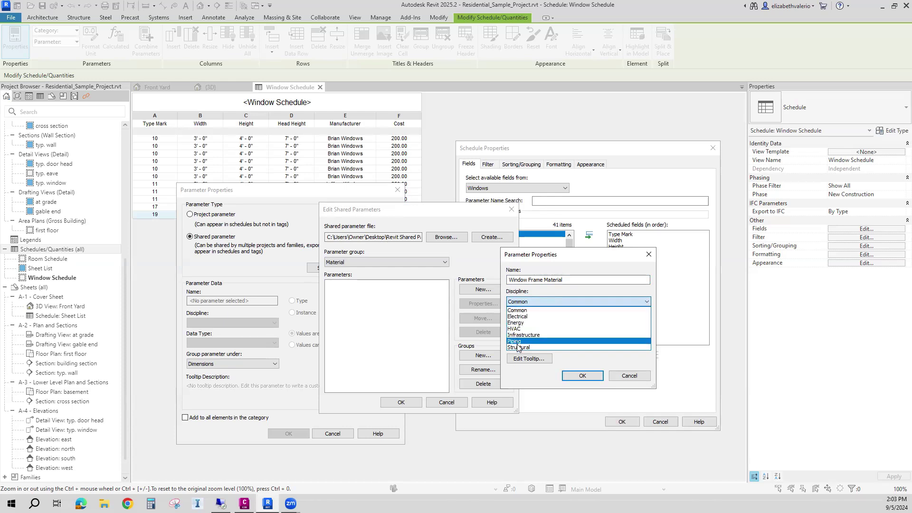
pyautogui.click(515, 313)
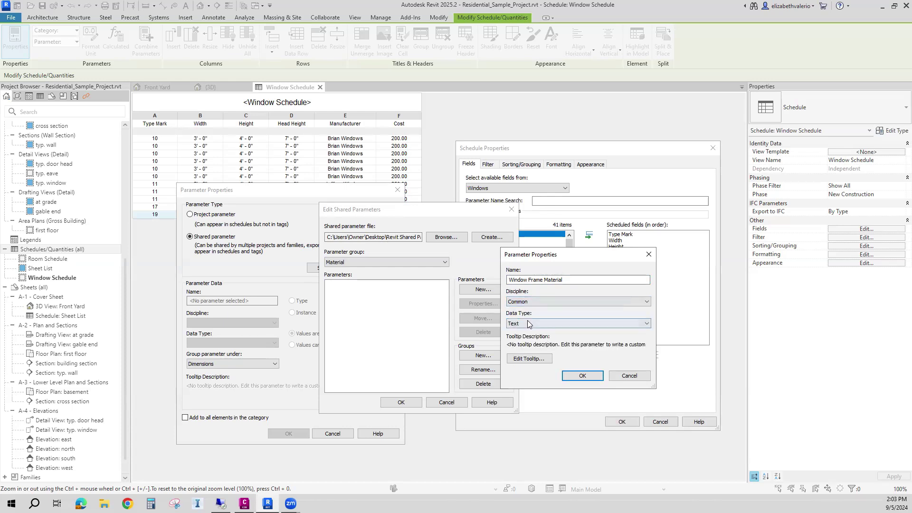
pyautogui.click(531, 323)
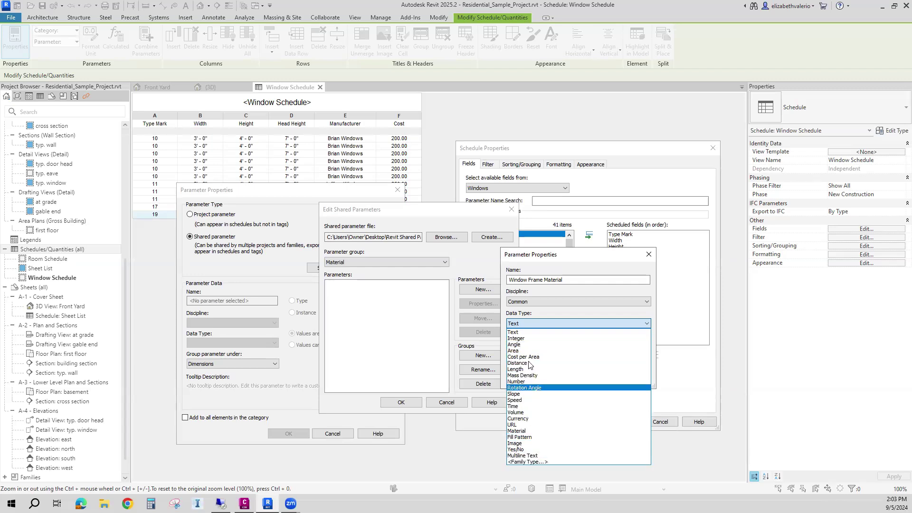
pyautogui.click(518, 334)
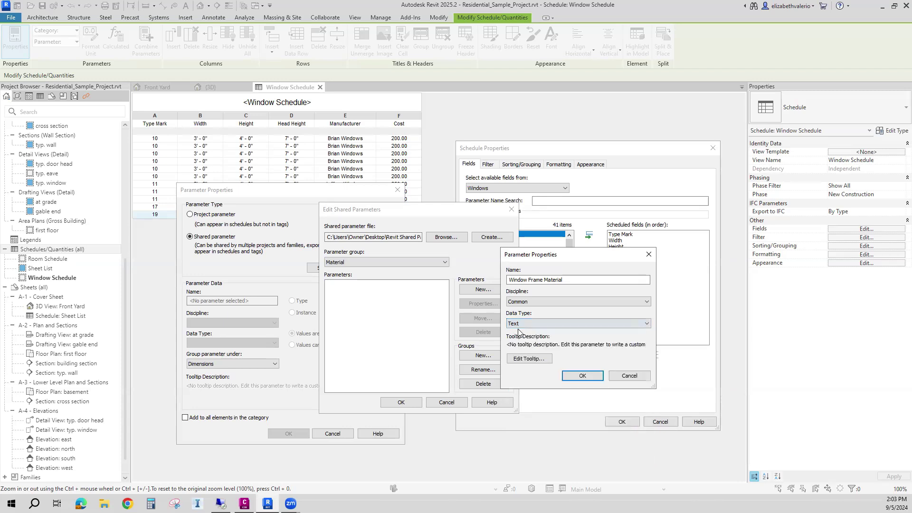
# - Accept the Window Frame Material definition and select it from the Material group as the schedule's shared parameter
pyautogui.click(589, 377)
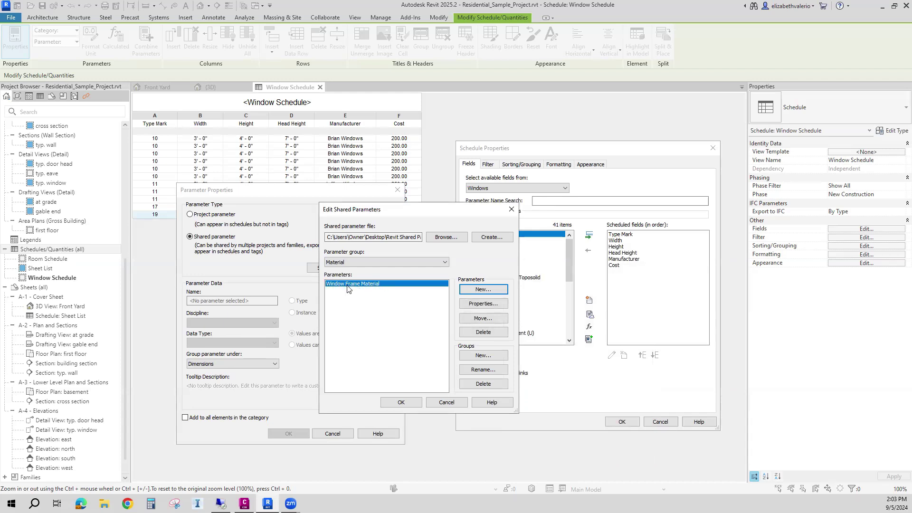
pyautogui.click(397, 403)
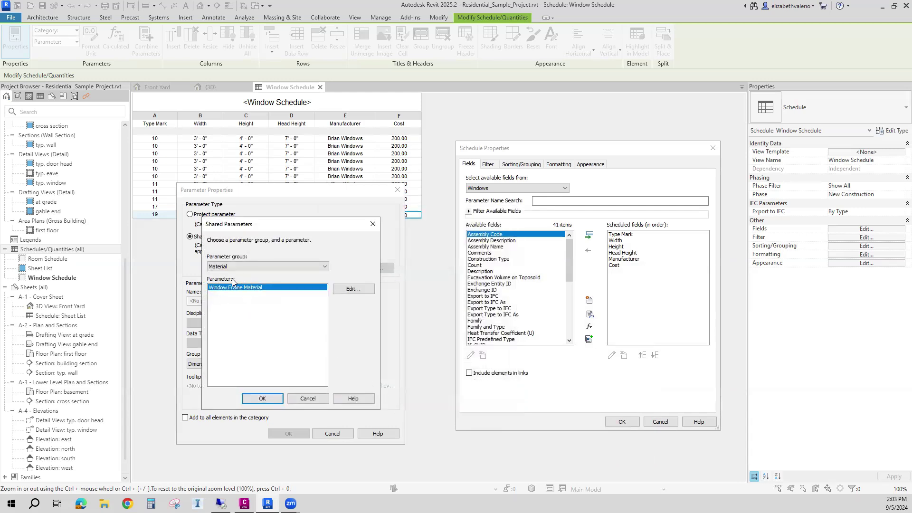
pyautogui.click(262, 399)
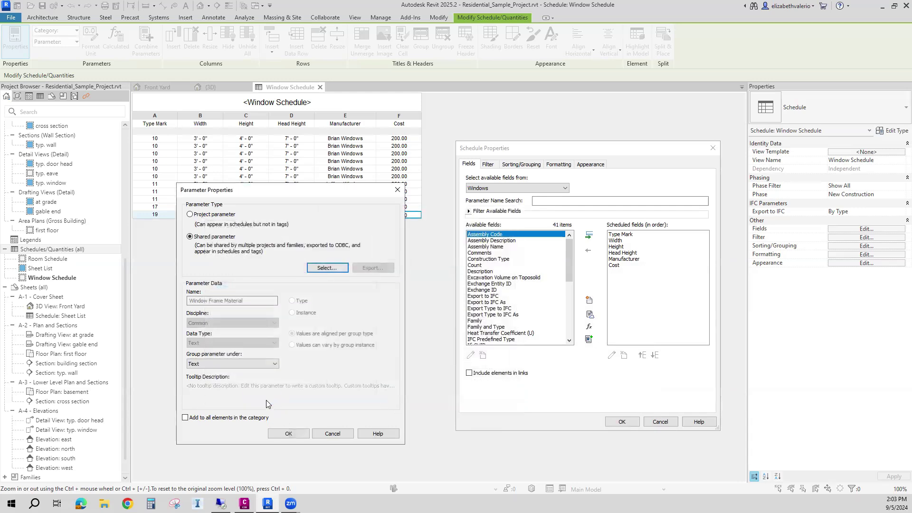
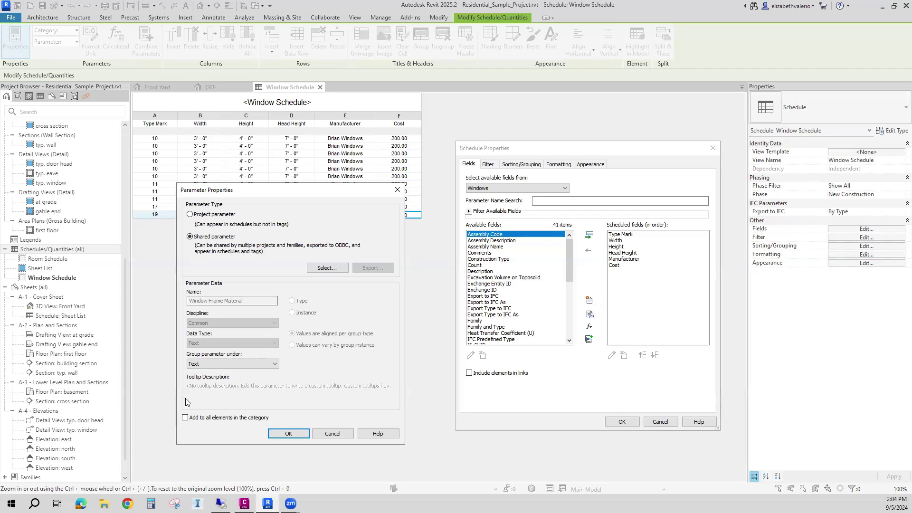
# - Group the Window Frame Material parameter under Other
pyautogui.click(222, 364)
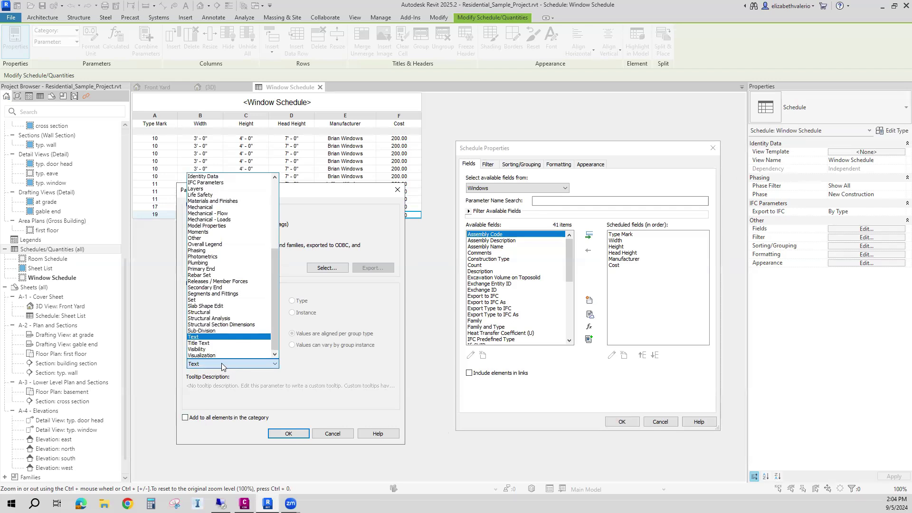
pyautogui.click(199, 240)
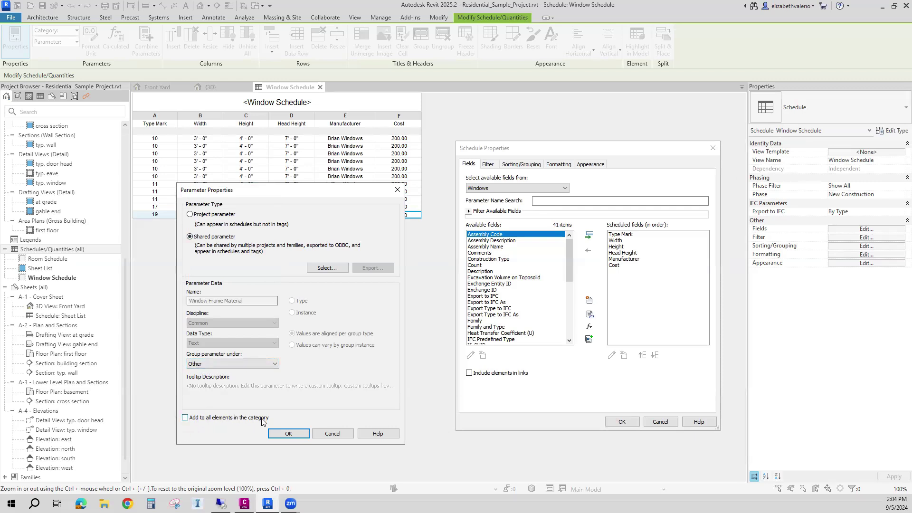
pyautogui.moveTo(314, 190); pyautogui.dragTo(317, 237)
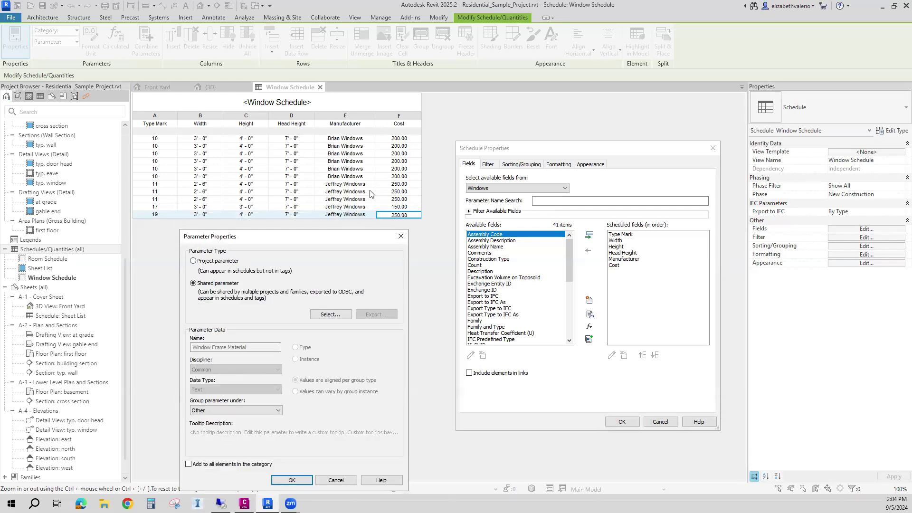
pyautogui.moveTo(318, 236); pyautogui.dragTo(300, 194)
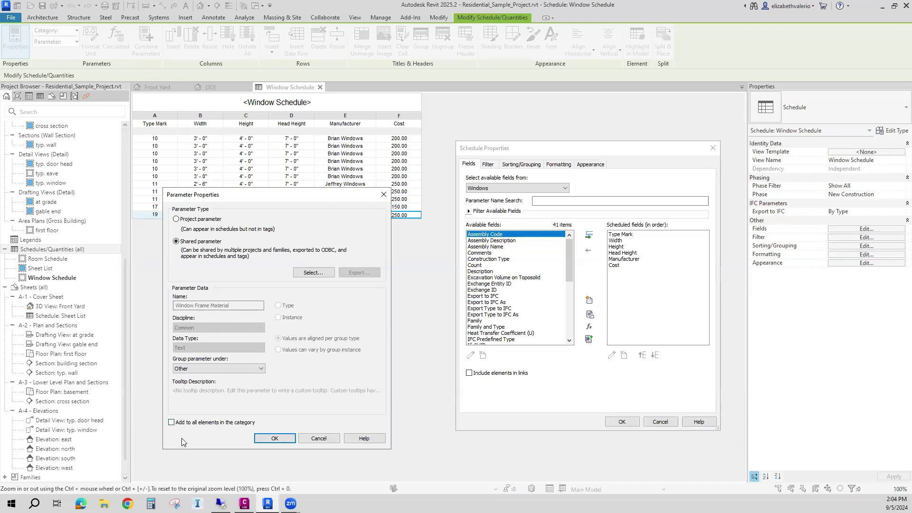
# - Add Window Frame Material to all elements in the category as a Type parameter and accept the parameter properties
pyautogui.click(172, 422)
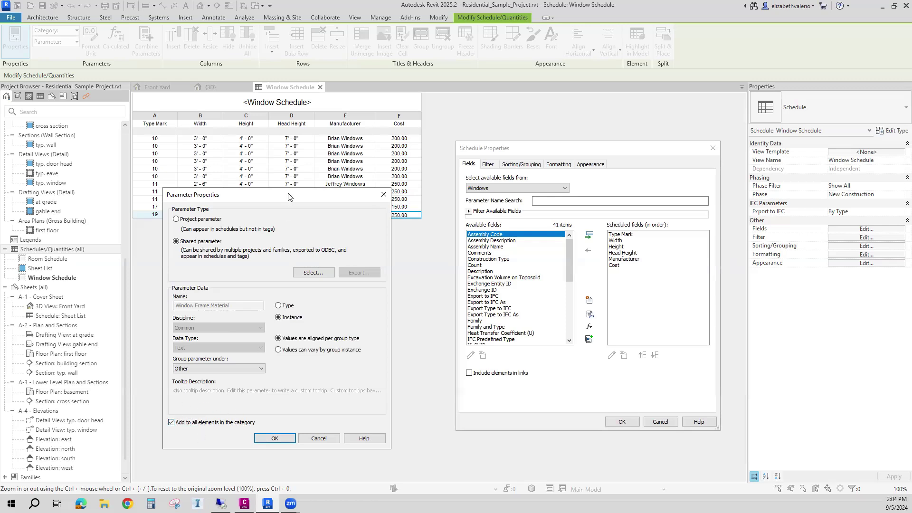
pyautogui.moveTo(290, 195); pyautogui.dragTo(309, 219)
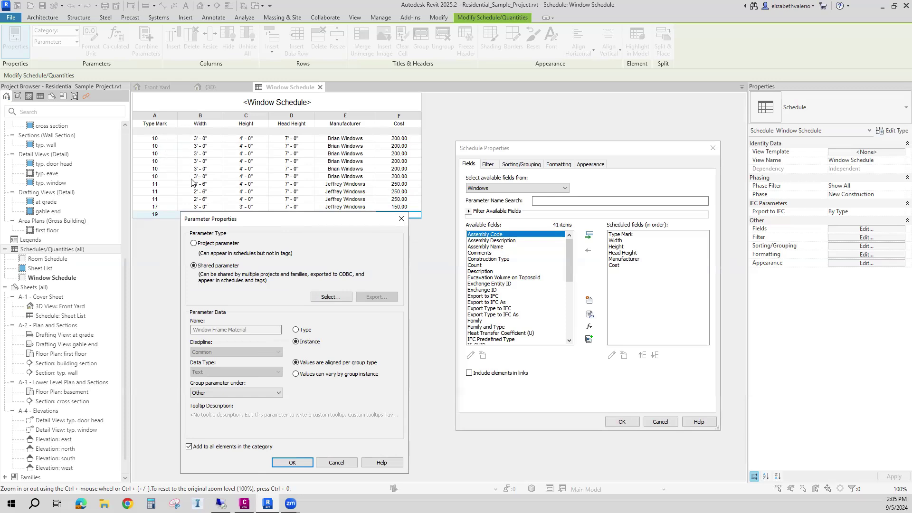
pyautogui.click(296, 331)
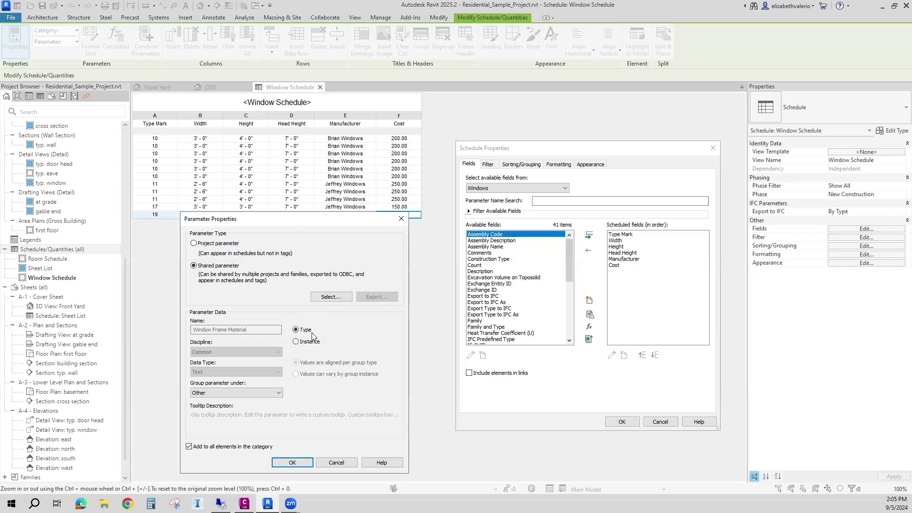
pyautogui.click(298, 463)
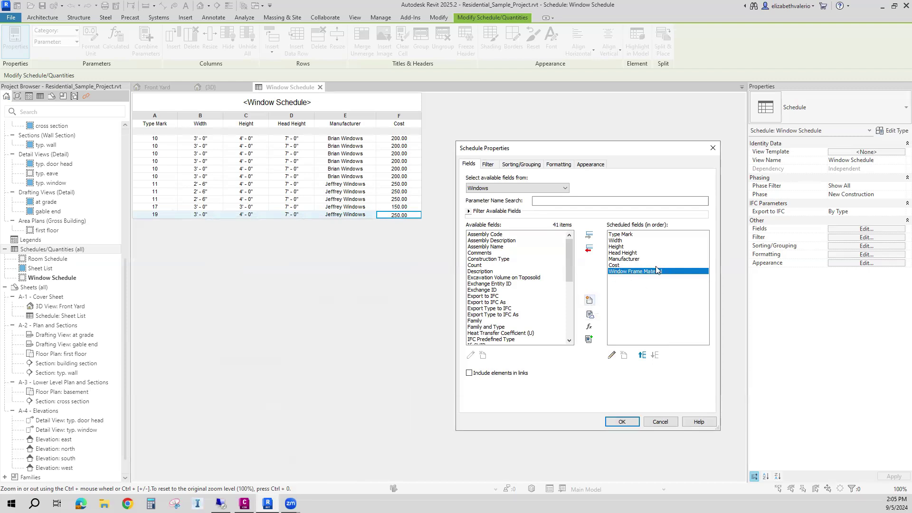
# - Remove Window Frame Material from the scheduled fields and add it back from the available fields
pyautogui.click(589, 249)
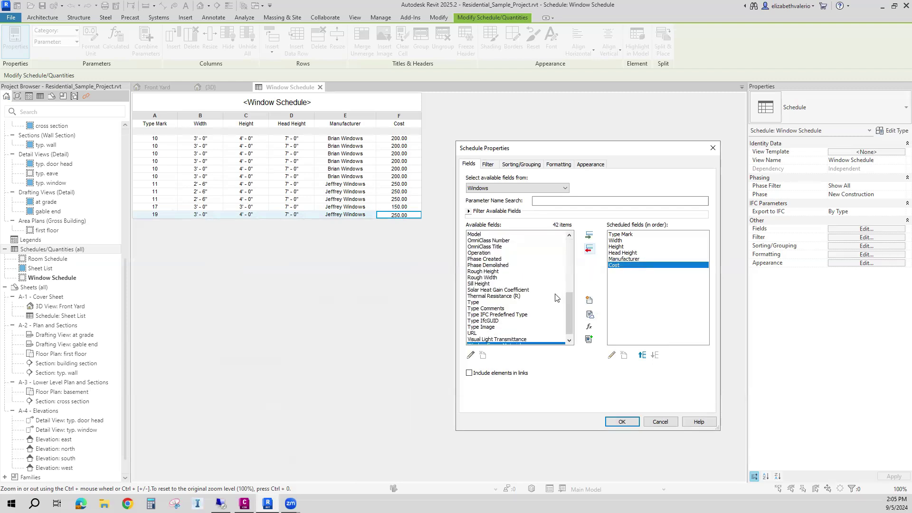
pyautogui.moveTo(572, 301); pyautogui.dragTo(574, 335)
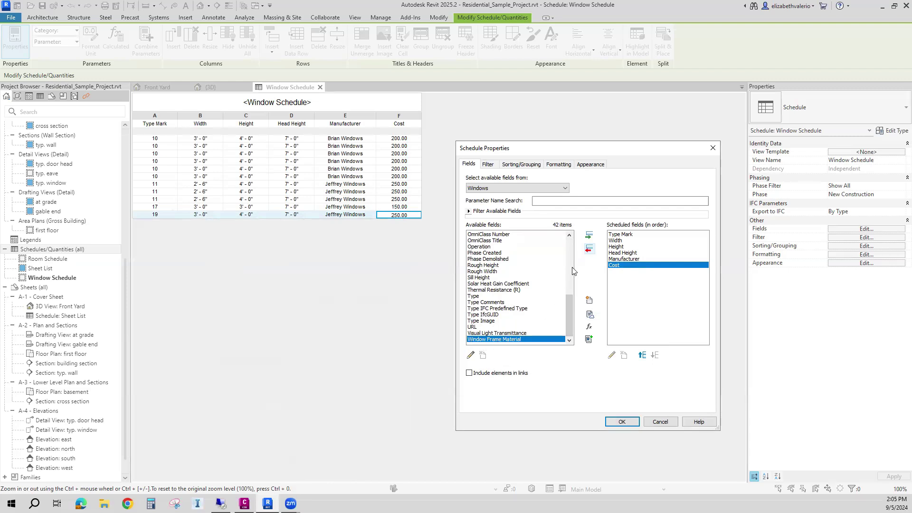
pyautogui.click(591, 236)
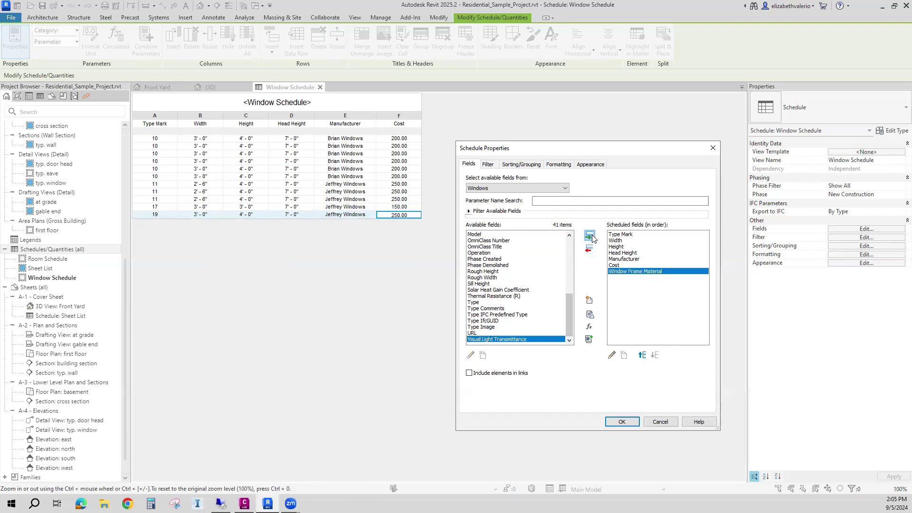
# - Apply the schedule's field changes and widen the Window Frame Material column until its full heading fits
pyautogui.click(622, 422)
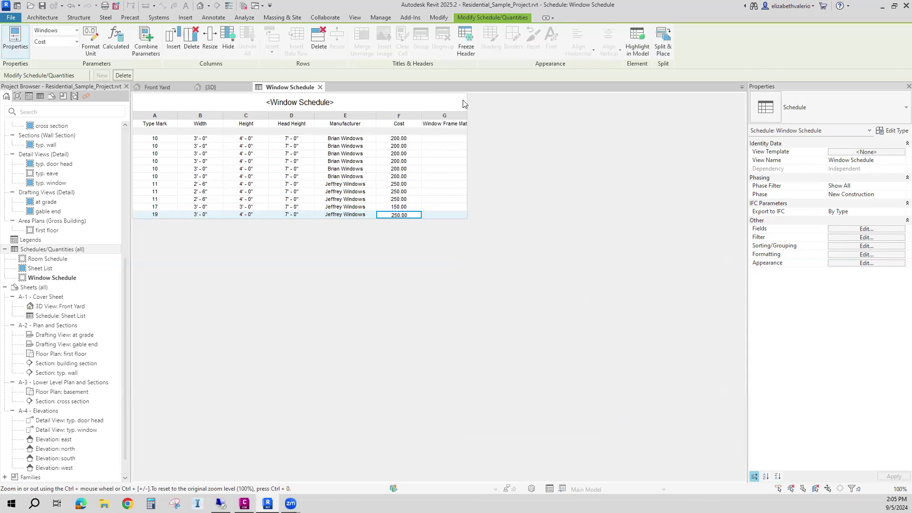
pyautogui.click(463, 206)
pyautogui.moveTo(467, 190); pyautogui.dragTo(525, 193)
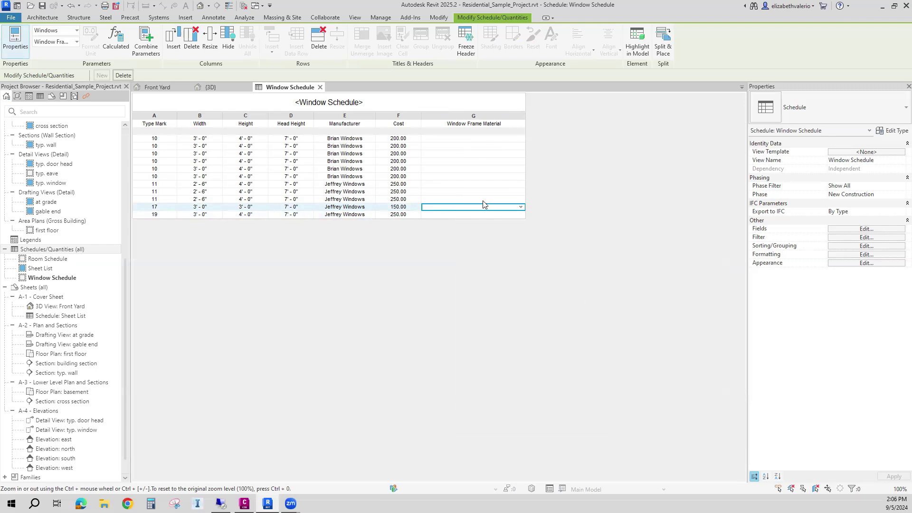
# - Set the Window Frame Material of the type mark 10 windows to ALUMINUM and apply it to the whole type
pyautogui.click(471, 138)
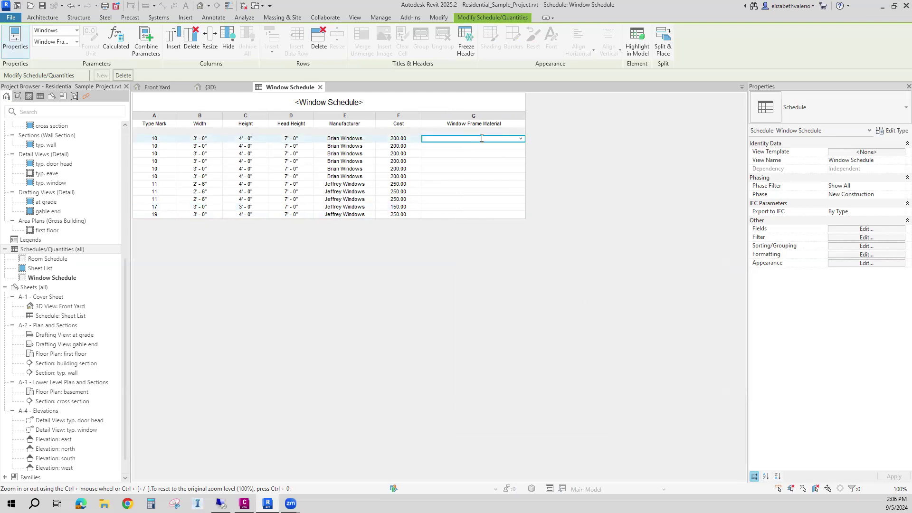
pyautogui.write('ALUMINUM')
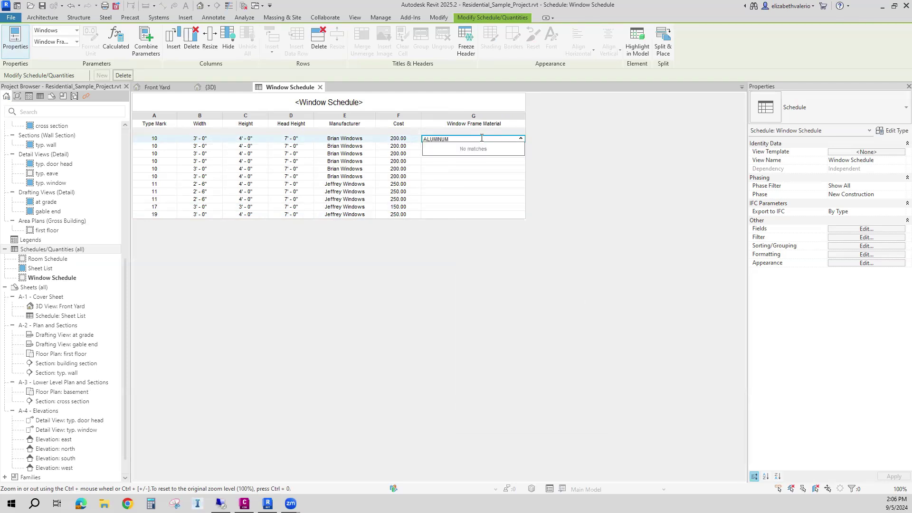
pyautogui.press('Return')
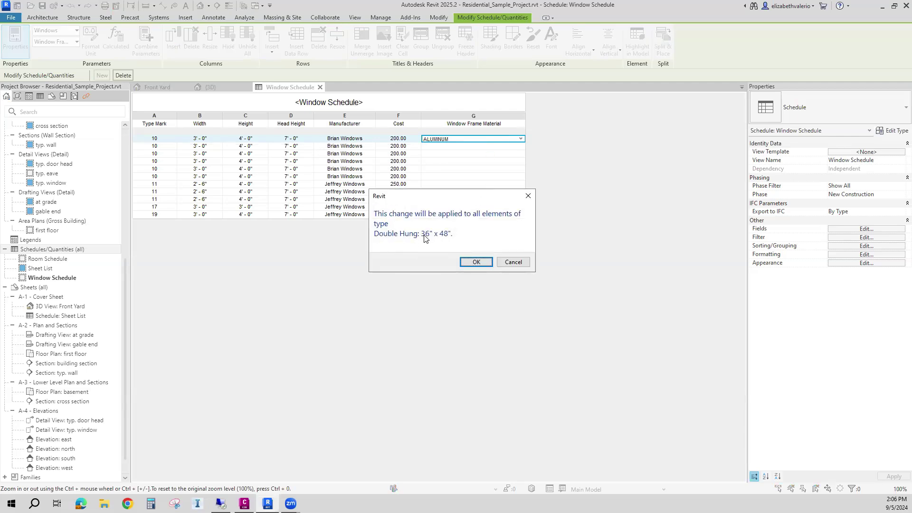
pyautogui.click(476, 263)
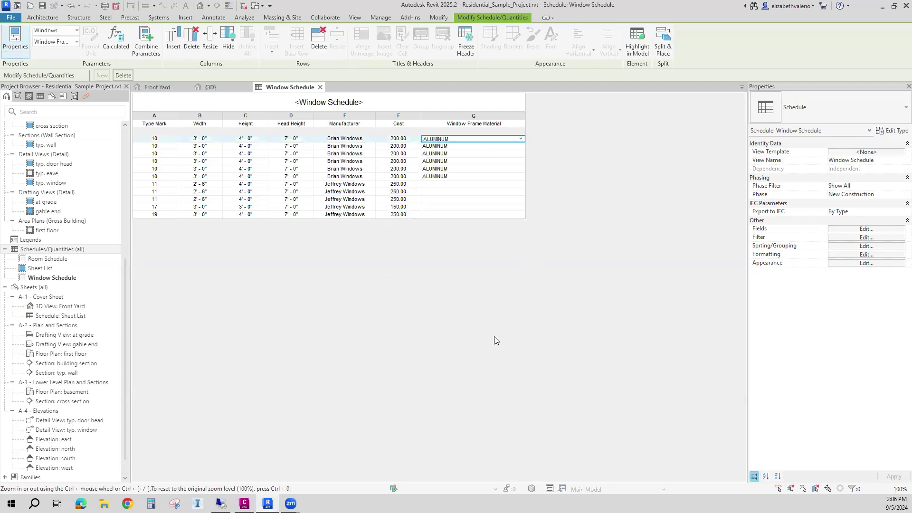
# - Set the Window Frame Material of the type mark 11 windows to VINYL and apply it to the whole type
pyautogui.click(430, 185)
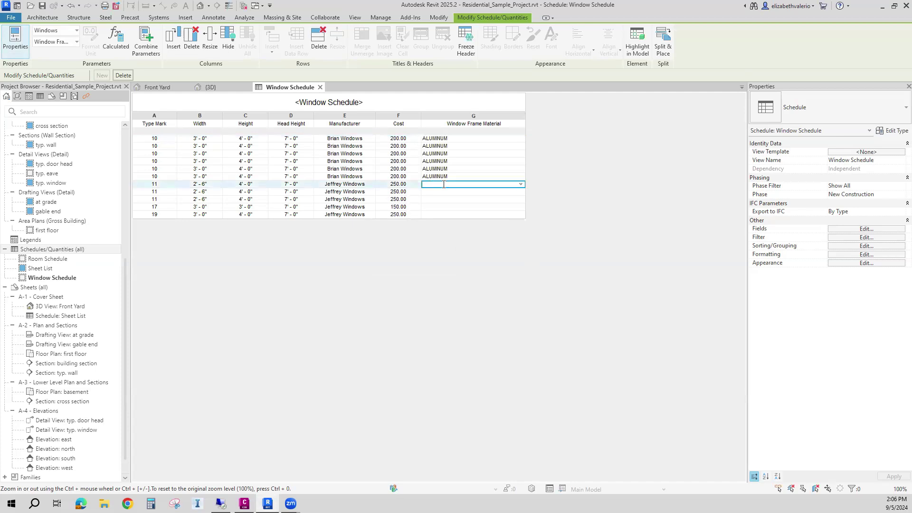
pyautogui.write('V')
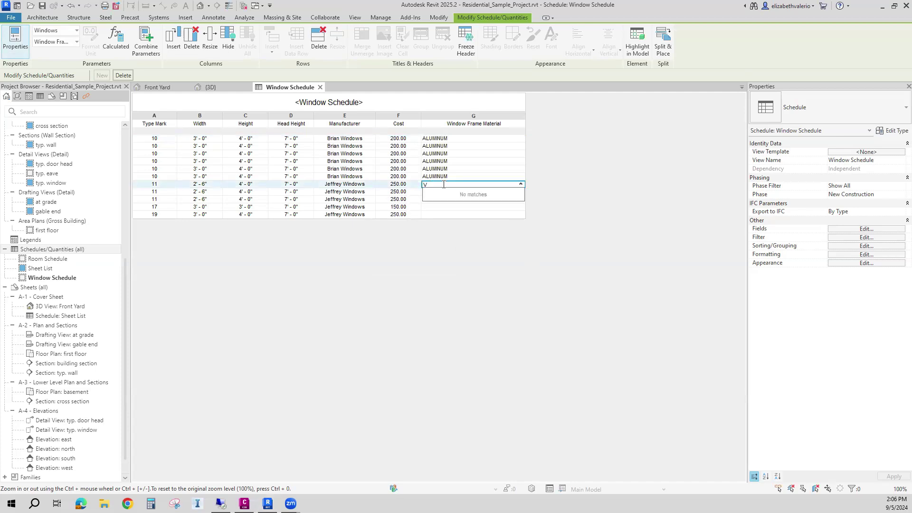
pyautogui.write('INYL')
pyautogui.press('Return')
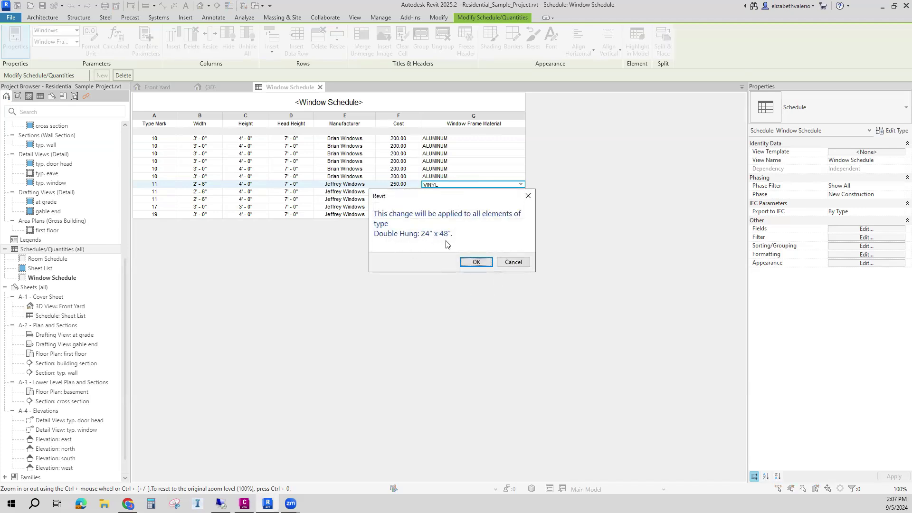
pyautogui.click(476, 263)
# - Assign the existing VINYL value as frame material to the windows with type marks 17 and 19, and save the project
pyautogui.click(517, 207)
pyautogui.click(522, 209)
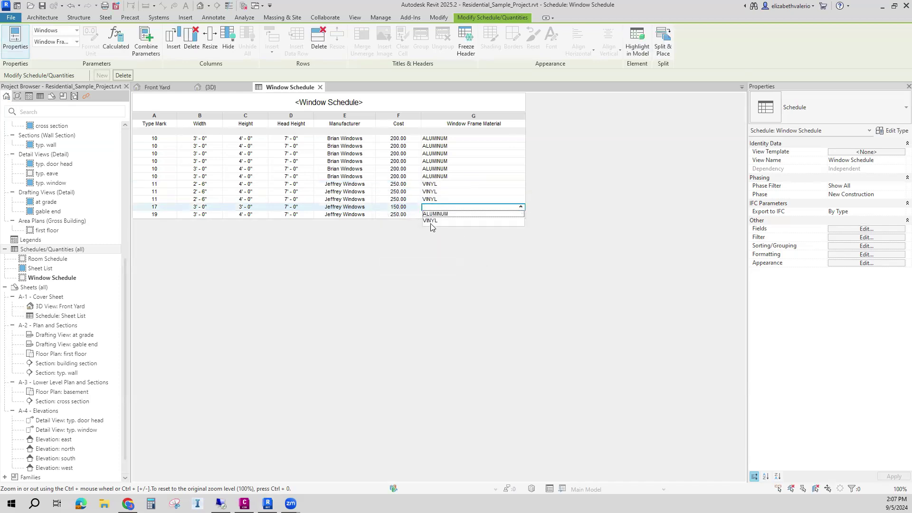
pyautogui.click(432, 221)
pyautogui.click(482, 260)
pyautogui.click(517, 215)
pyautogui.click(521, 215)
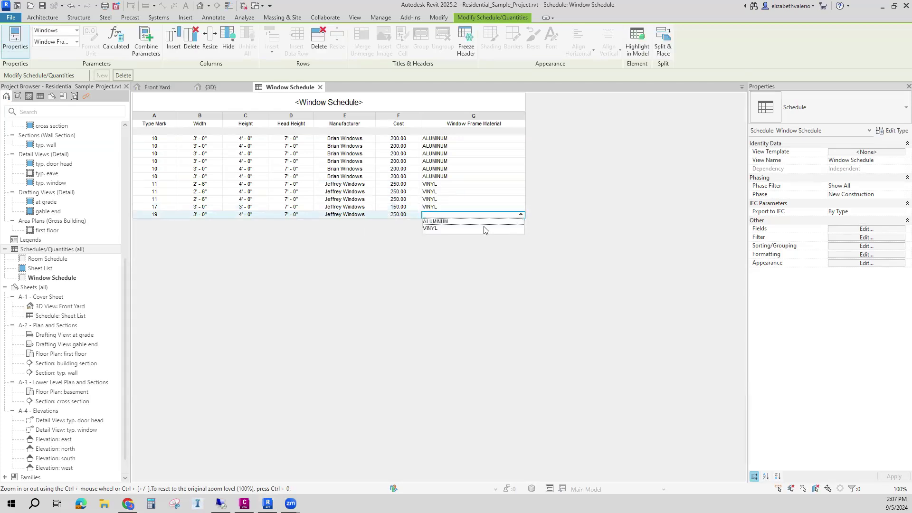
pyautogui.click(434, 230)
pyautogui.click(477, 262)
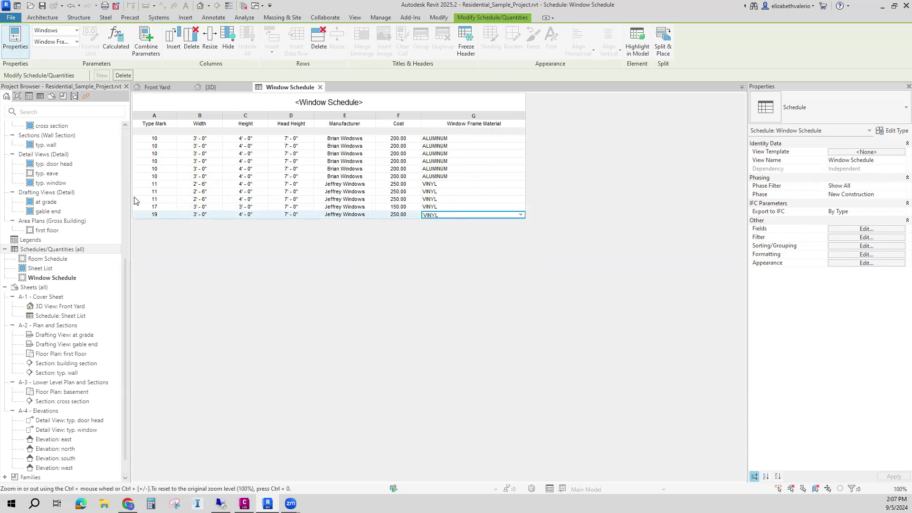
pyautogui.click(43, 7)
# - Open the {3D} view and examine the instance properties of the paired Double Hung 36" x 48" windows above the garage
pyautogui.moveTo(123, 267); pyautogui.dragTo(122, 178)
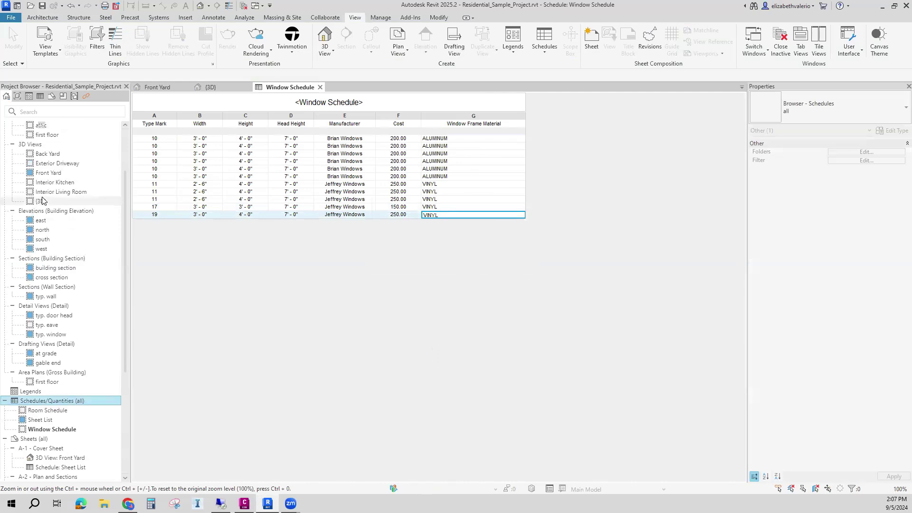
pyautogui.doubleClick(41, 201)
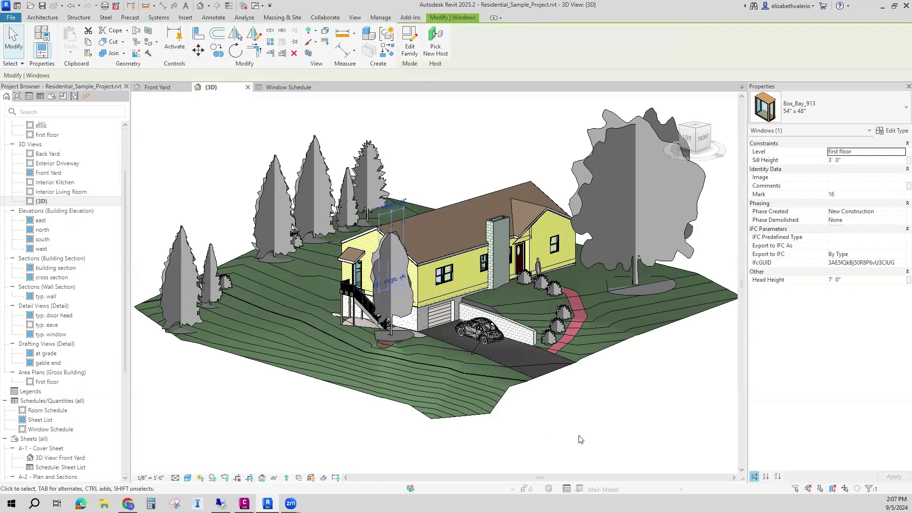
pyautogui.scroll(2, 493, 314)
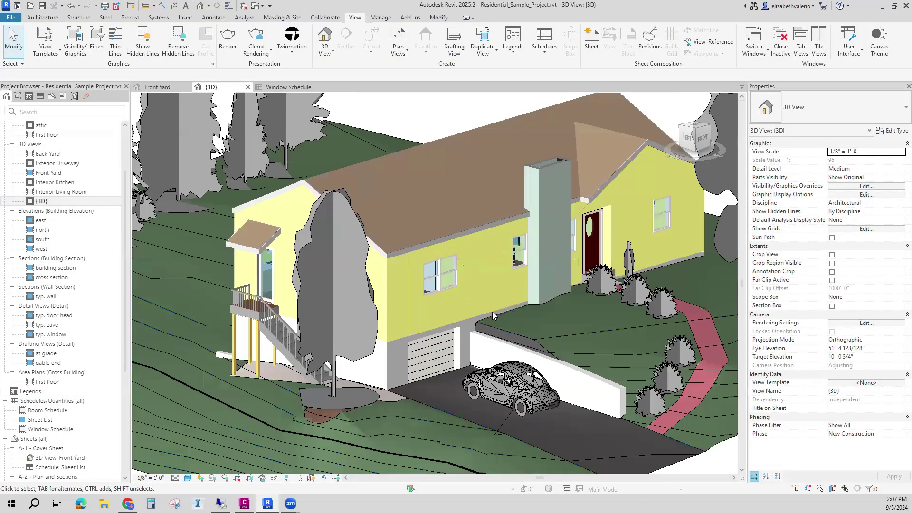
pyautogui.scroll(3, 420, 263)
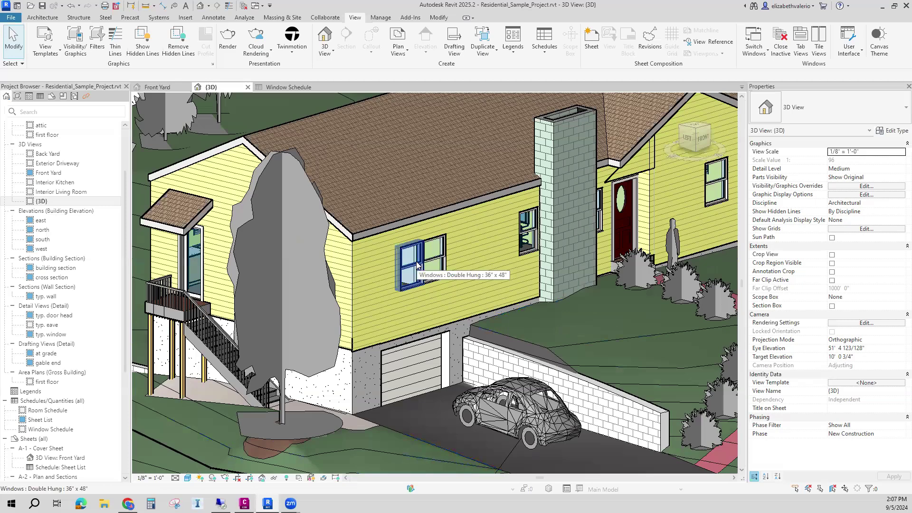
pyautogui.click(418, 265)
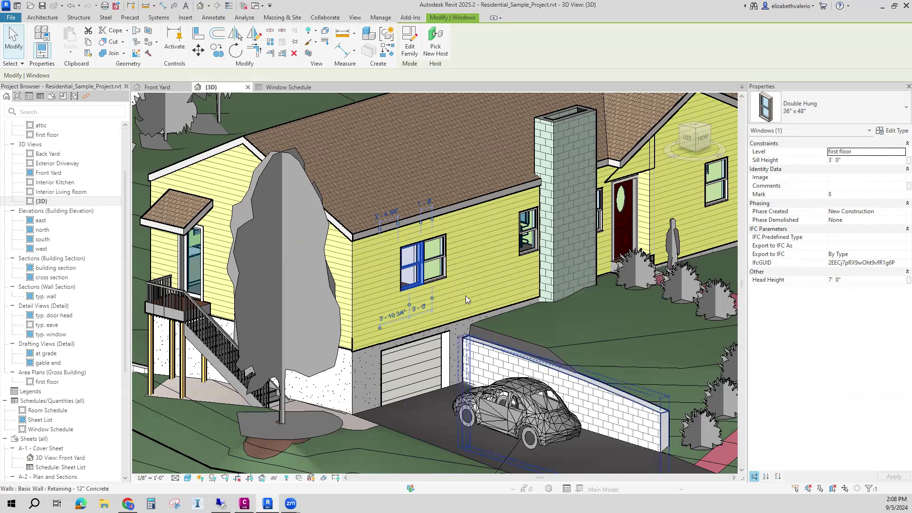
pyautogui.press('Tab')
pyautogui.click(438, 261)
pyautogui.click(438, 262)
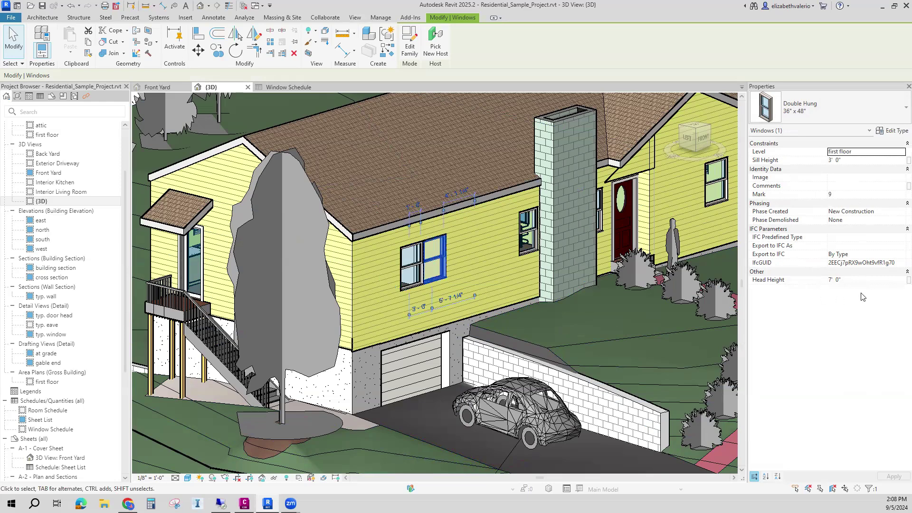
pyautogui.click(411, 270)
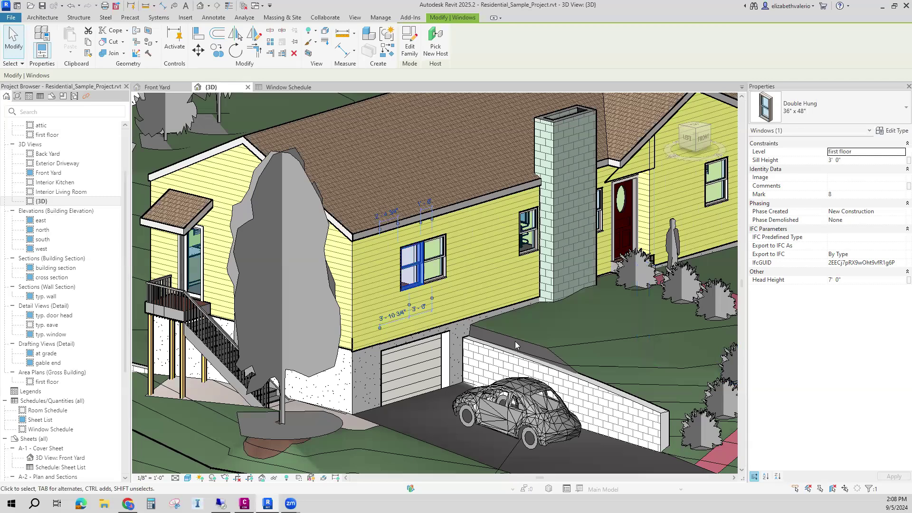
# - Review the type properties of the selected Double Hung 36" x 48" window, including Window Frame Material, and close them
pyautogui.scroll(-3, 475, 381)
pyautogui.scroll(3, 665, 425)
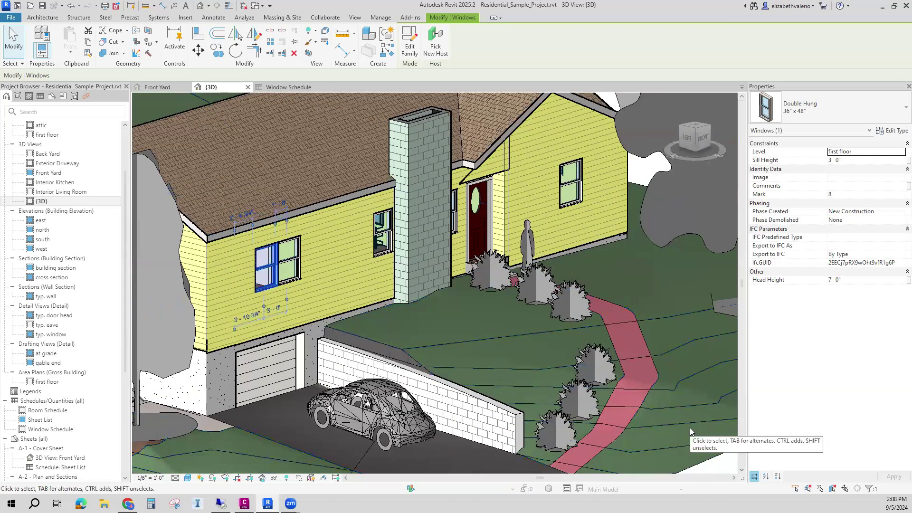
pyautogui.click(289, 281)
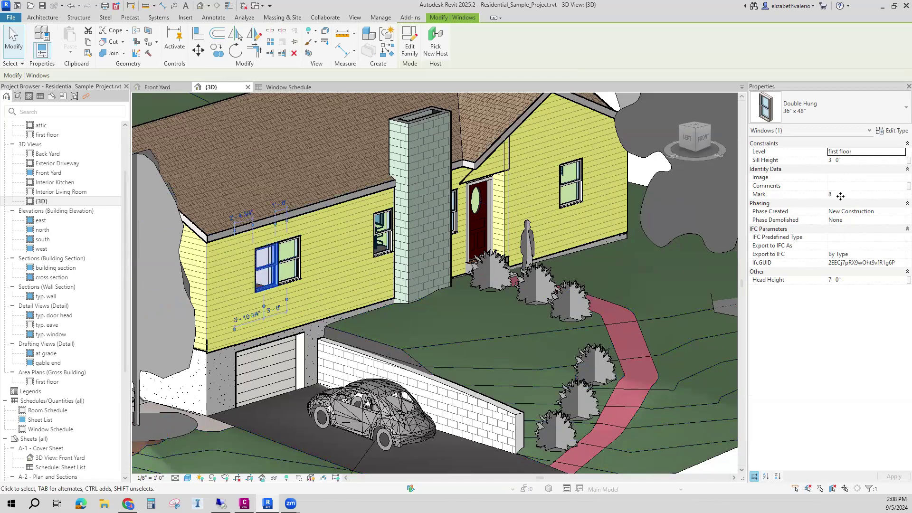
pyautogui.click(892, 130)
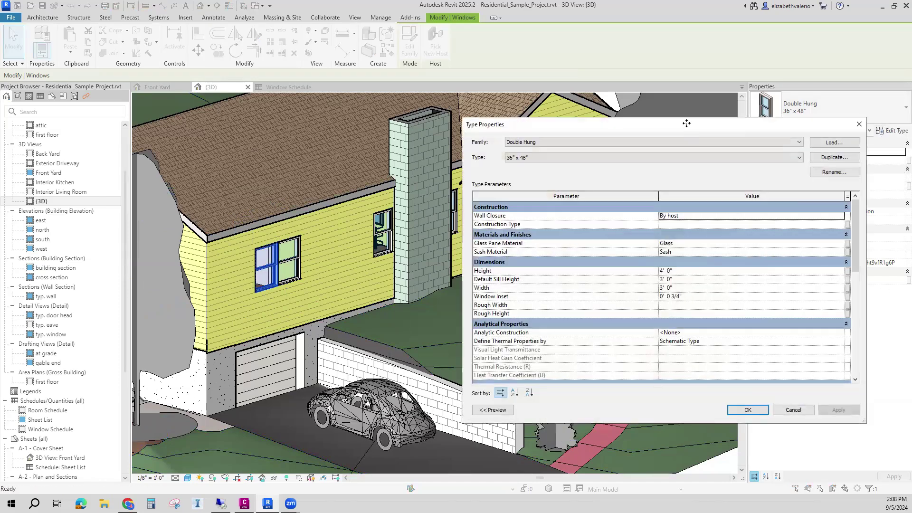
pyautogui.moveTo(479, 126); pyautogui.dragTo(467, 128)
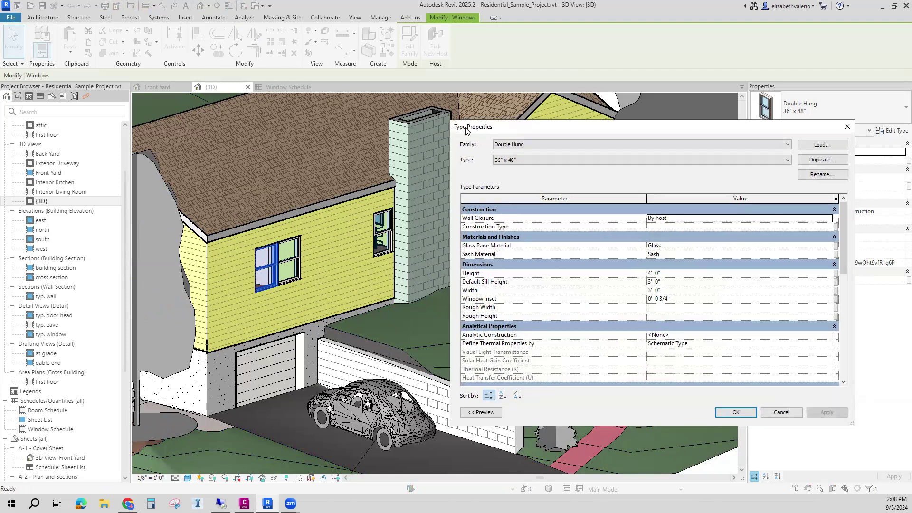
pyautogui.scroll(-8, 522, 302)
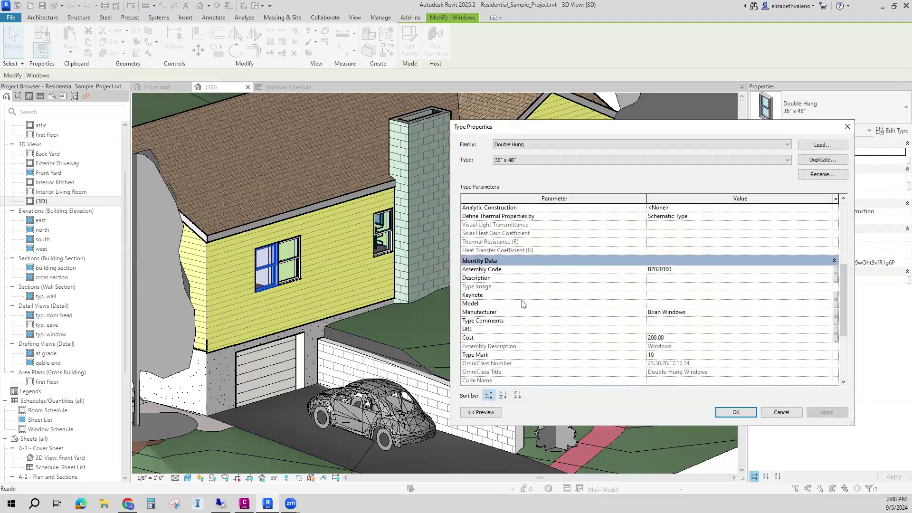
pyautogui.scroll(-2, 522, 302)
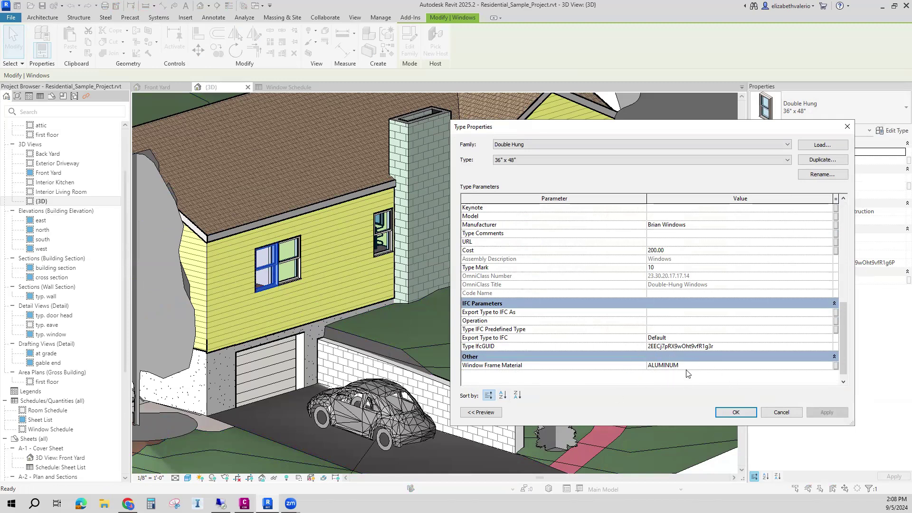
pyautogui.click(736, 412)
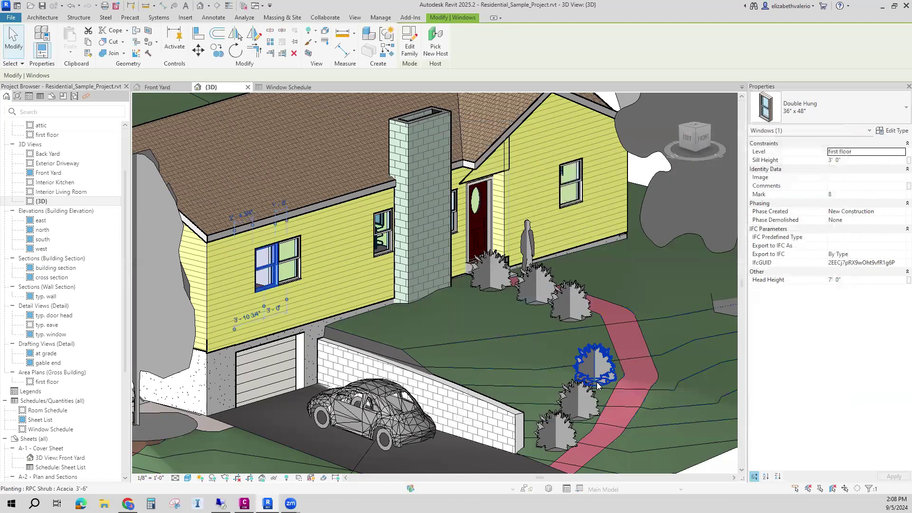